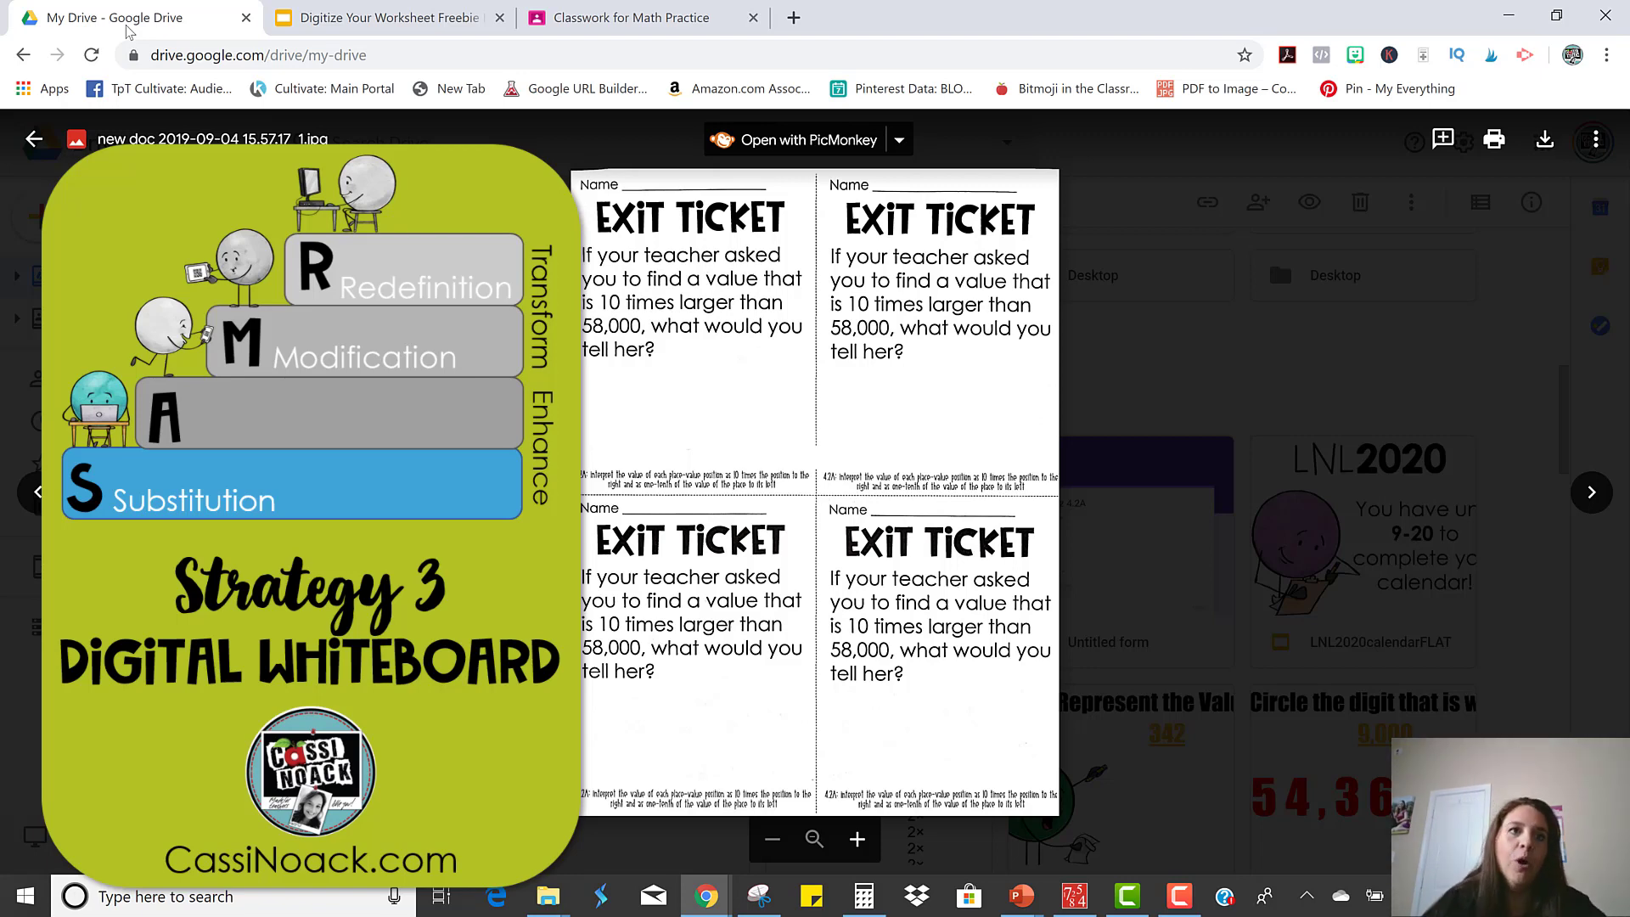
# Switch from Google Drive to the 'Digitize Your Worksheet Freebie FLAT' presentation tab
pyautogui.click(406, 15)
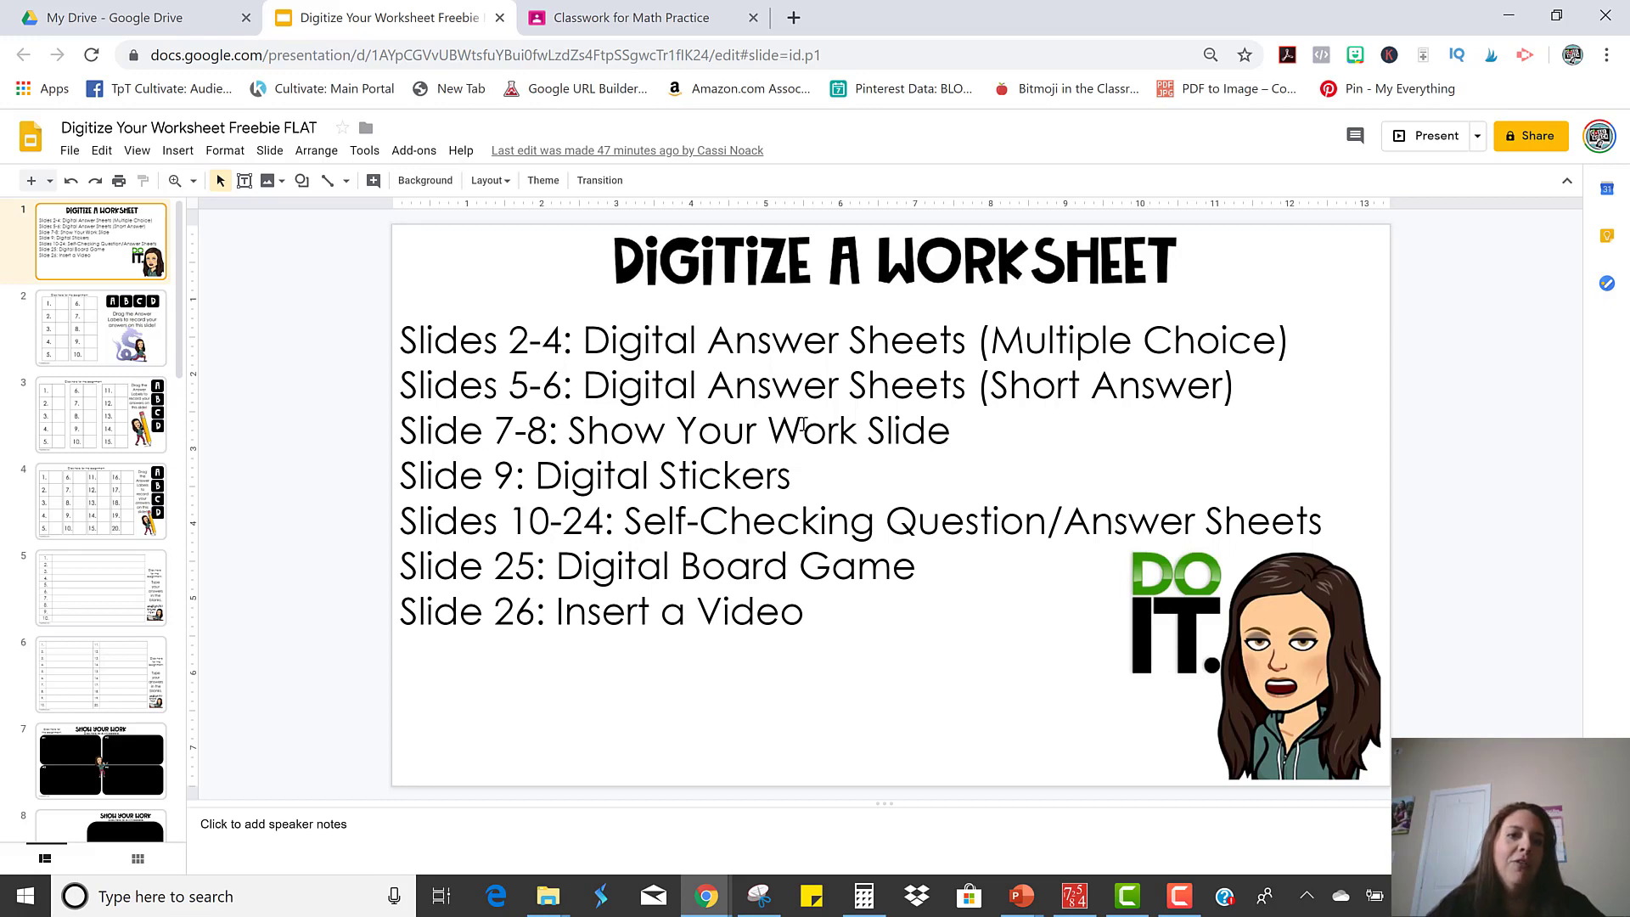
# Move down the filmstrip past slide 7 to open slide 8, the single-box Show Your Work slide
pyautogui.scroll(-3, 108, 440)
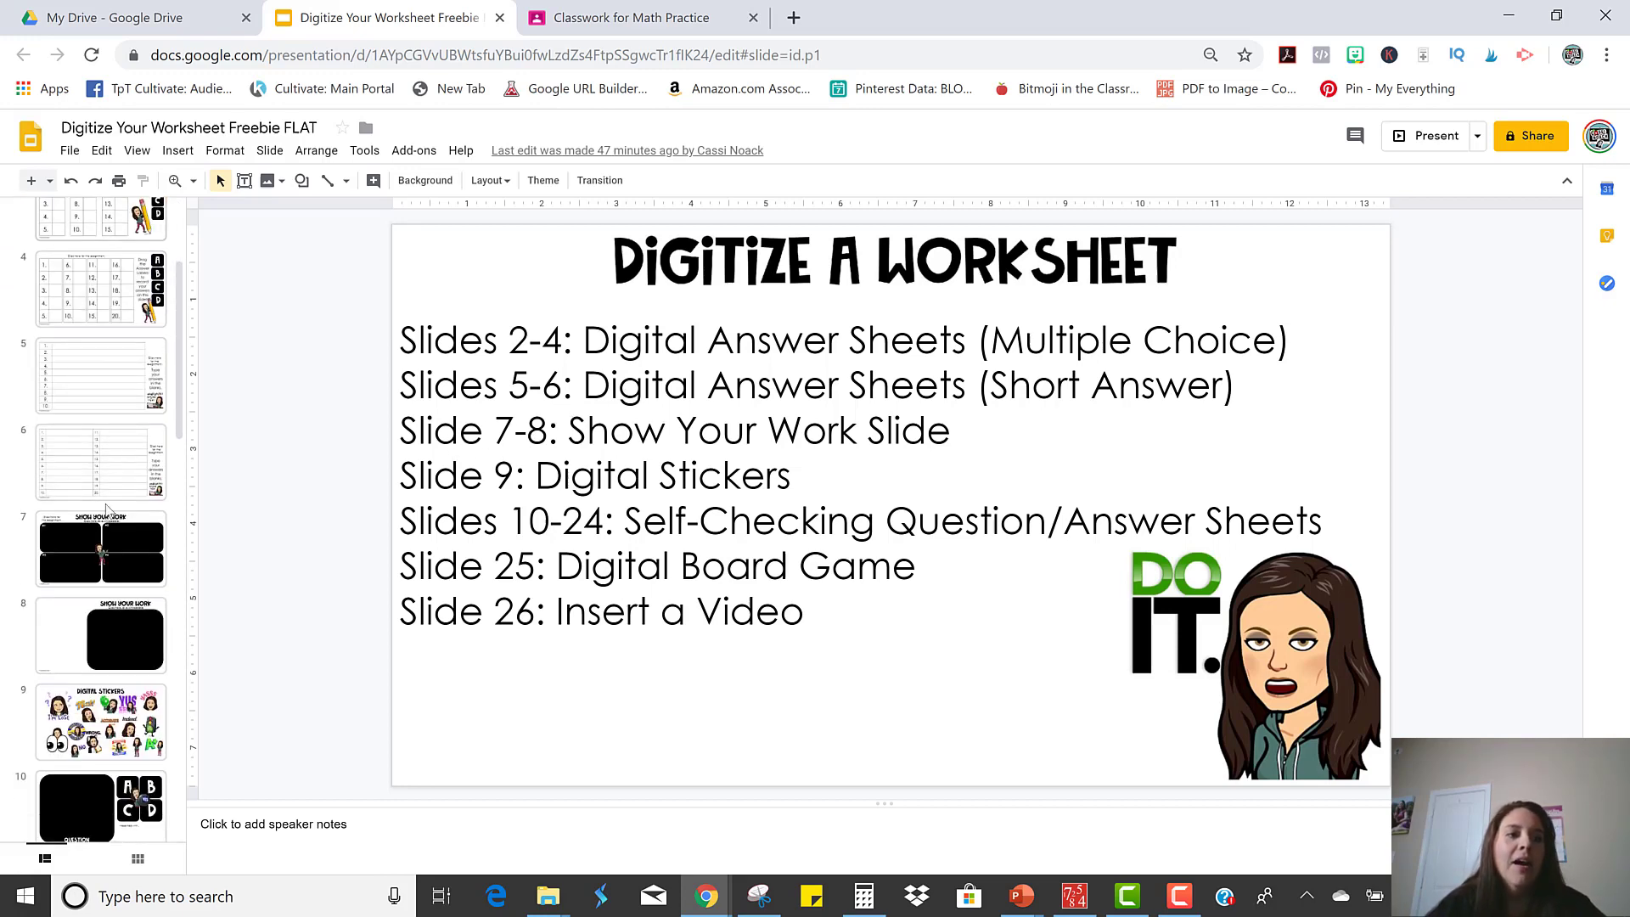
pyautogui.click(109, 494)
pyautogui.click(115, 534)
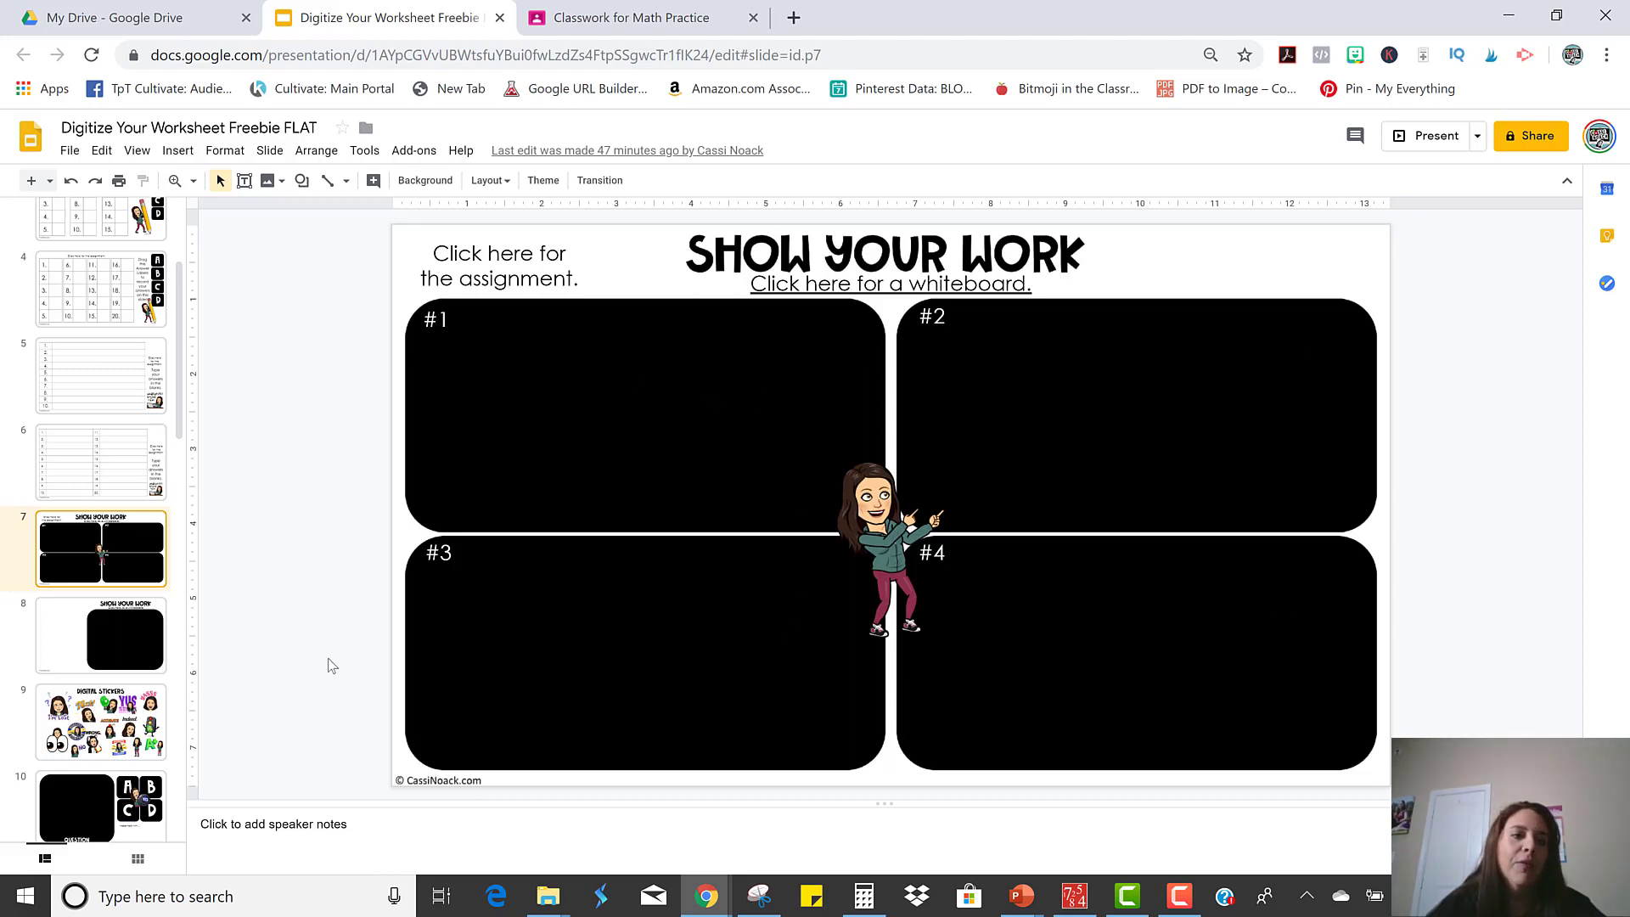
pyautogui.click(107, 632)
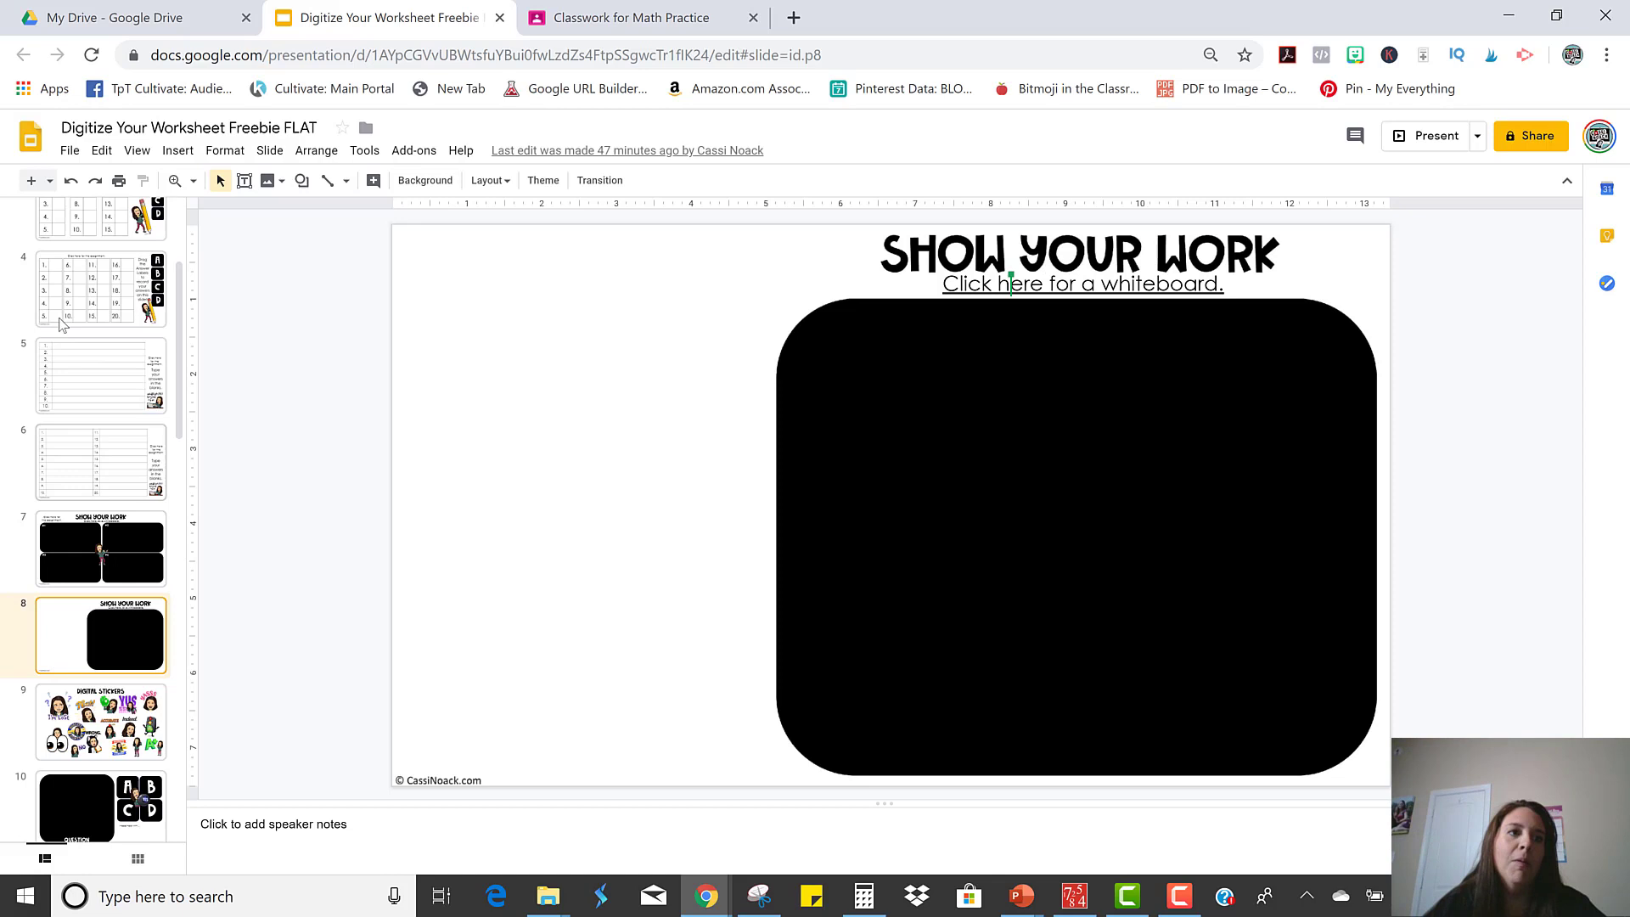
# Make a copy of the presentation named 'exit ticket' and close the original's tab
pyautogui.click(70, 151)
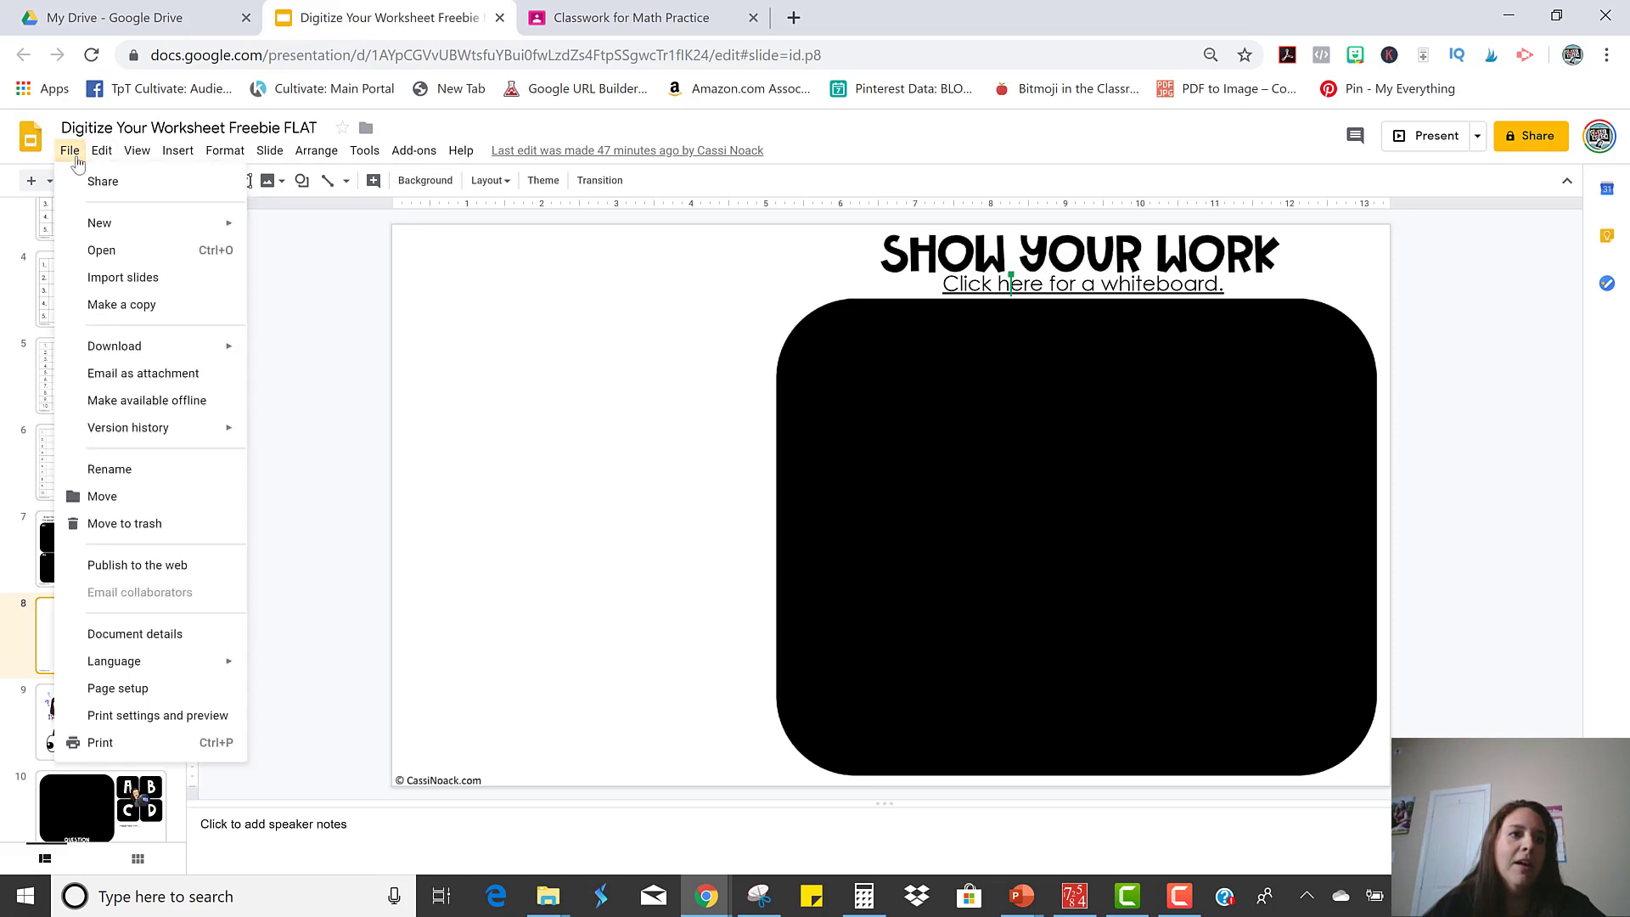
pyautogui.click(107, 306)
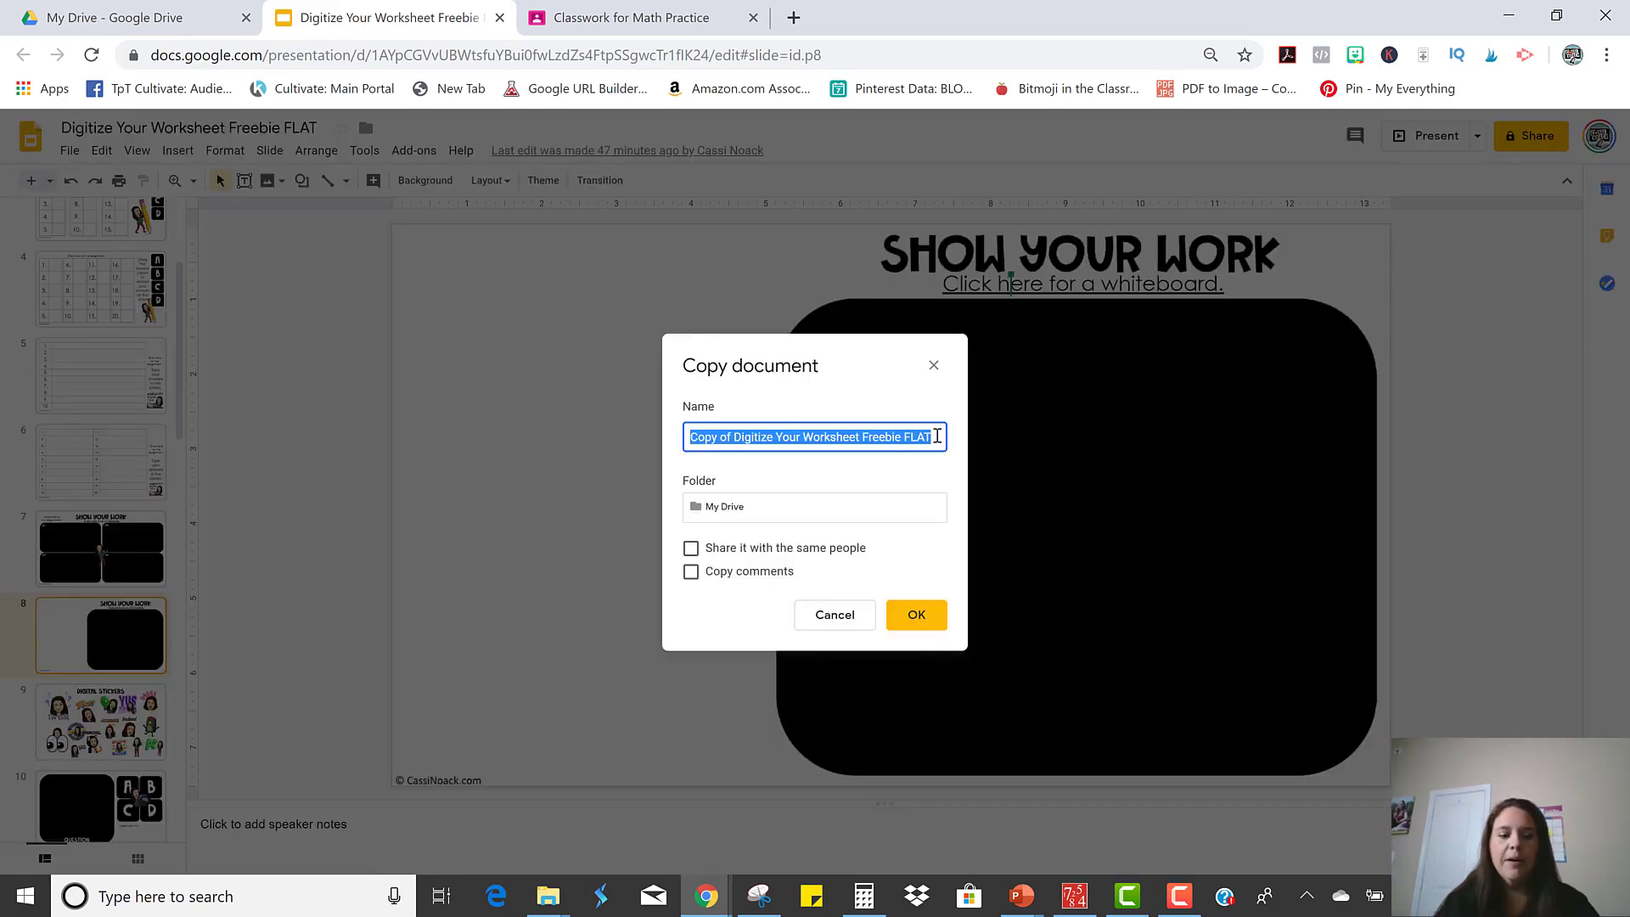
pyautogui.write('exit ticket')
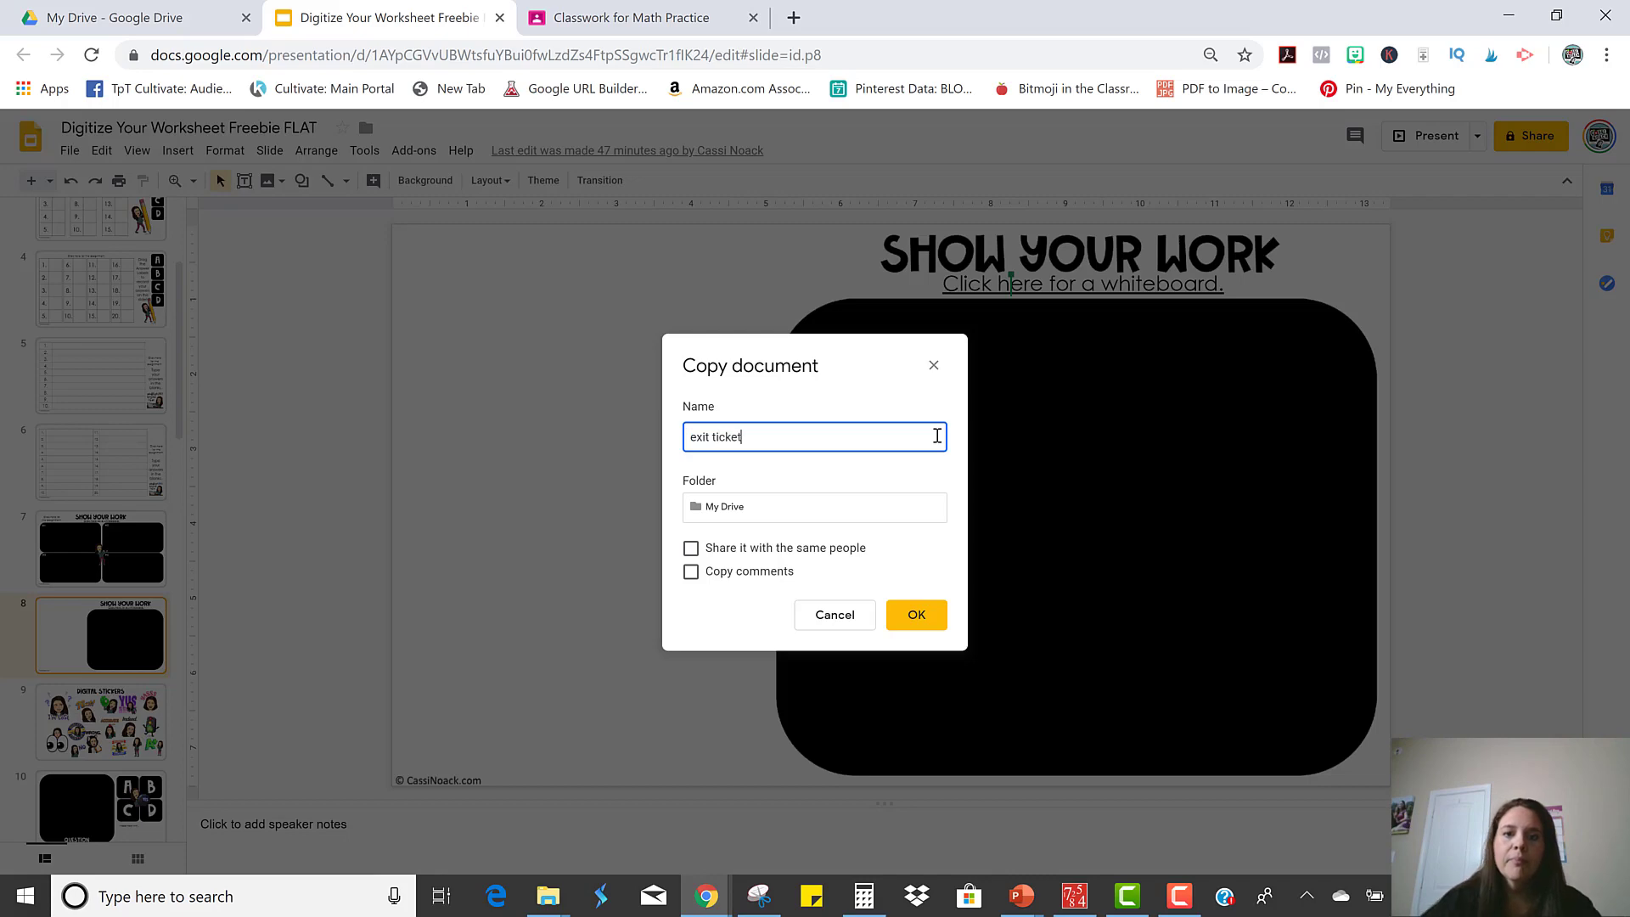
pyautogui.click(917, 617)
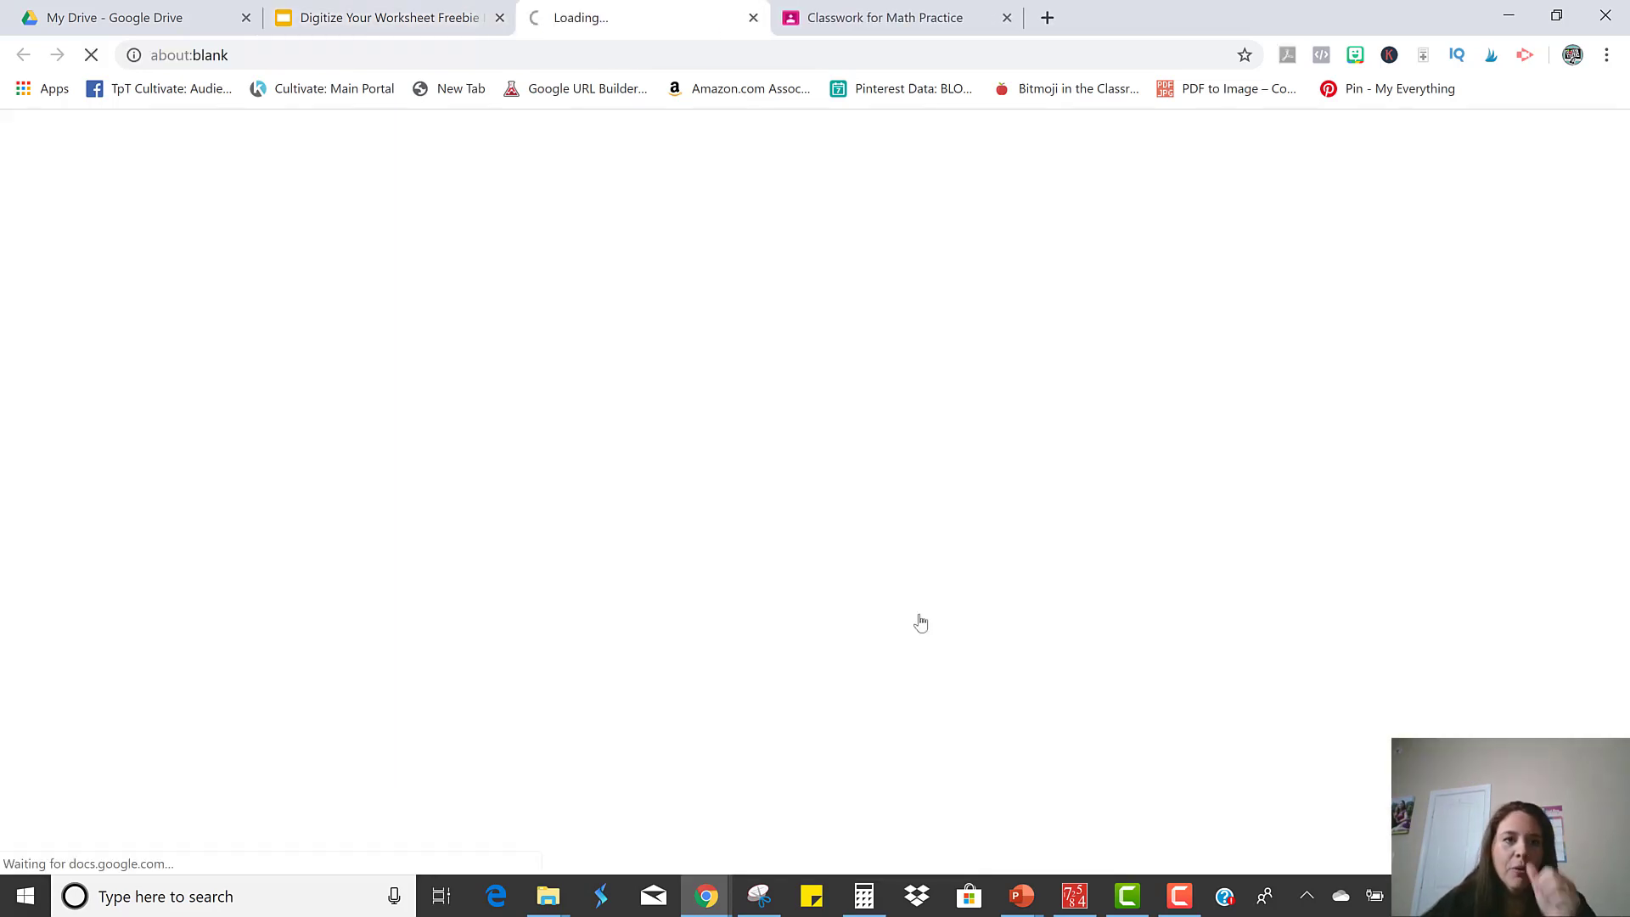
pyautogui.click(402, 32)
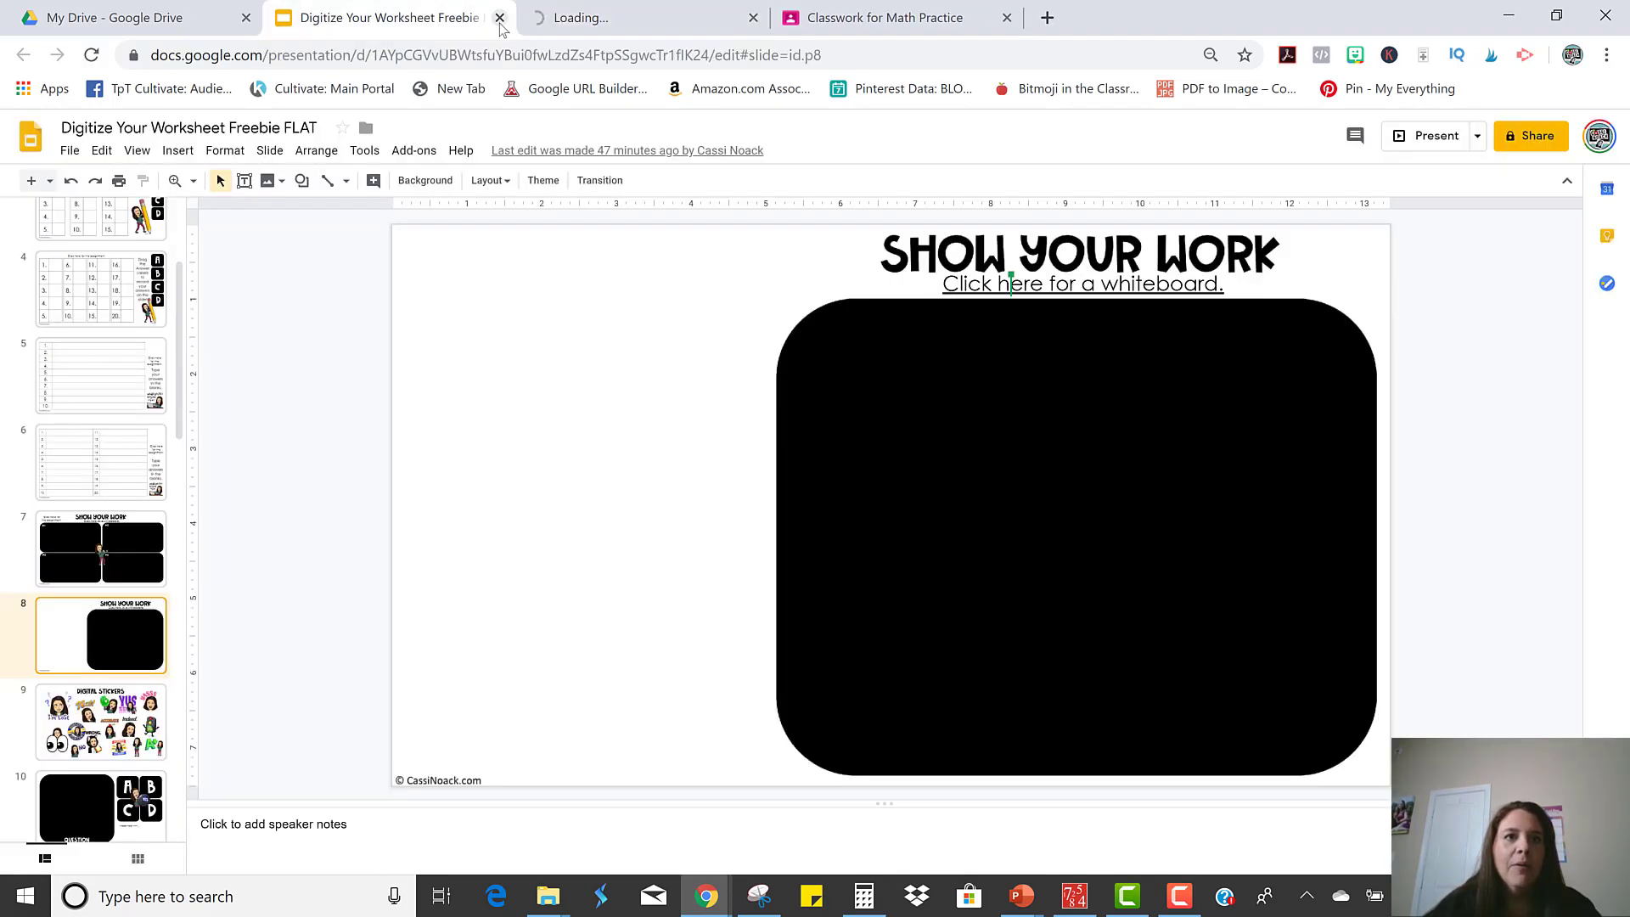
pyautogui.click(499, 17)
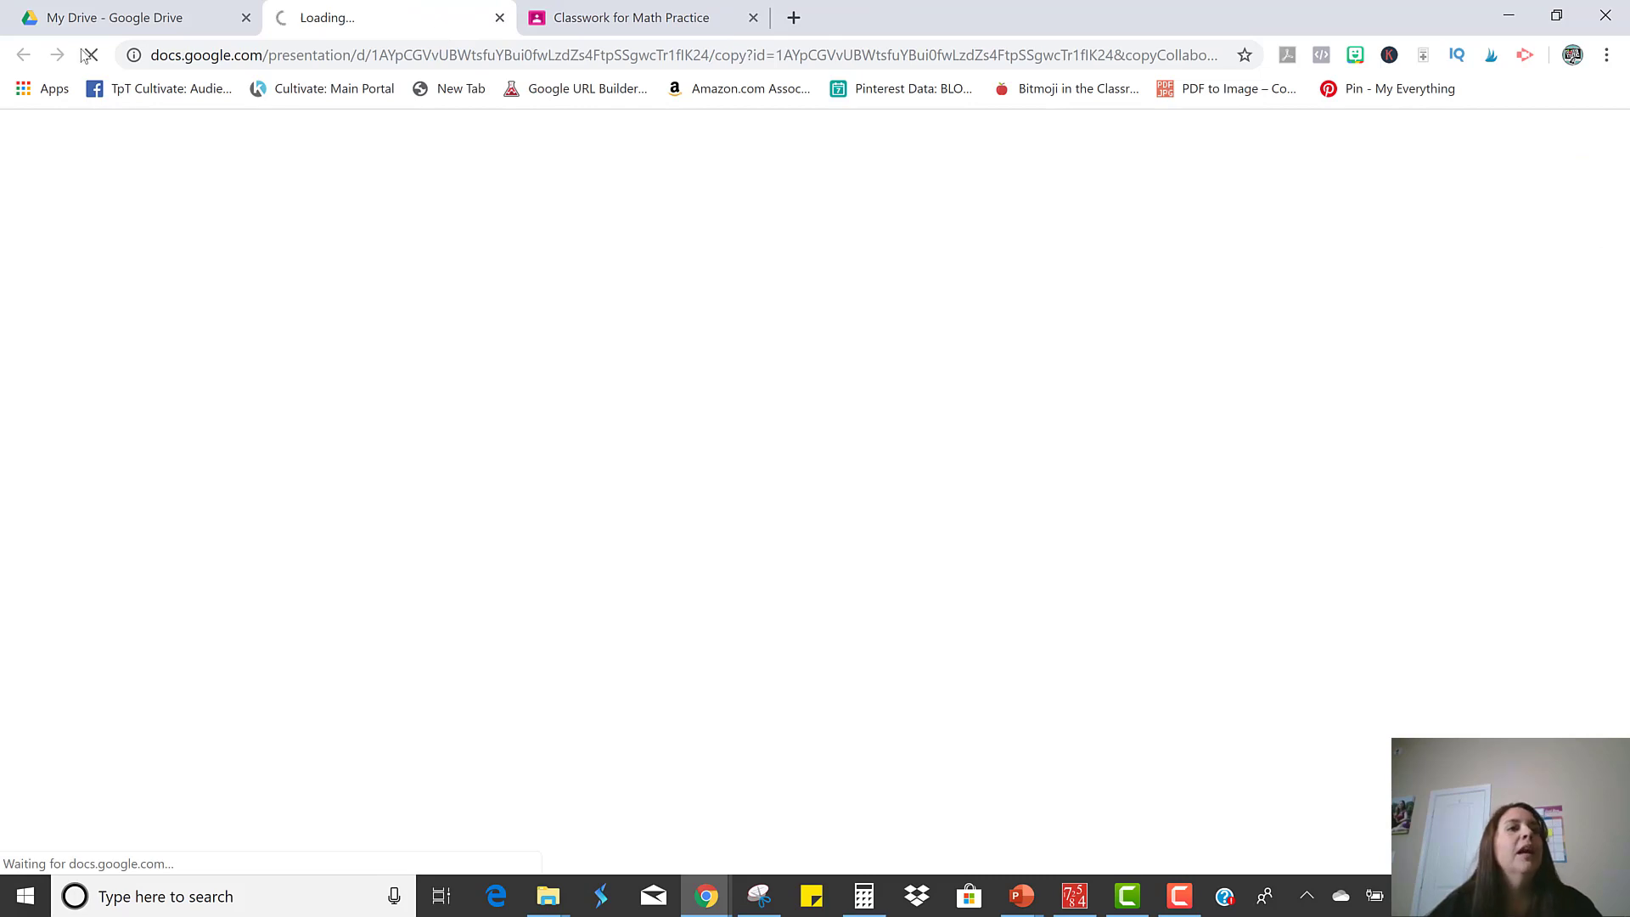
# Wait in Google Drive for the copy to load, then open the 'exit ticket' presentation
pyautogui.click(132, 32)
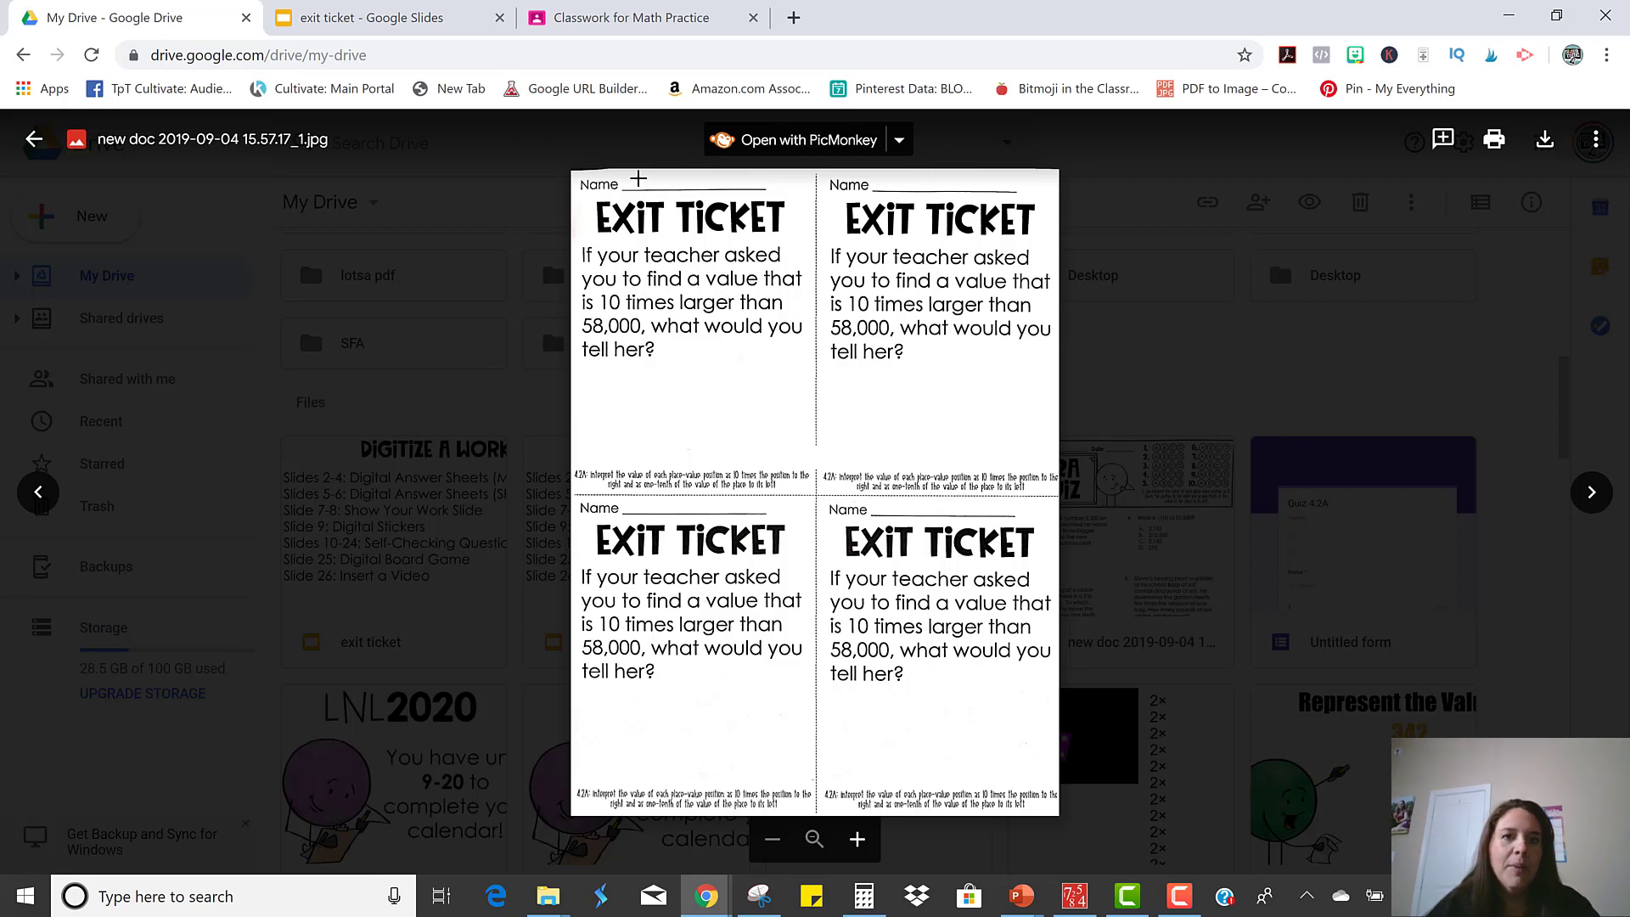
pyautogui.click(340, 25)
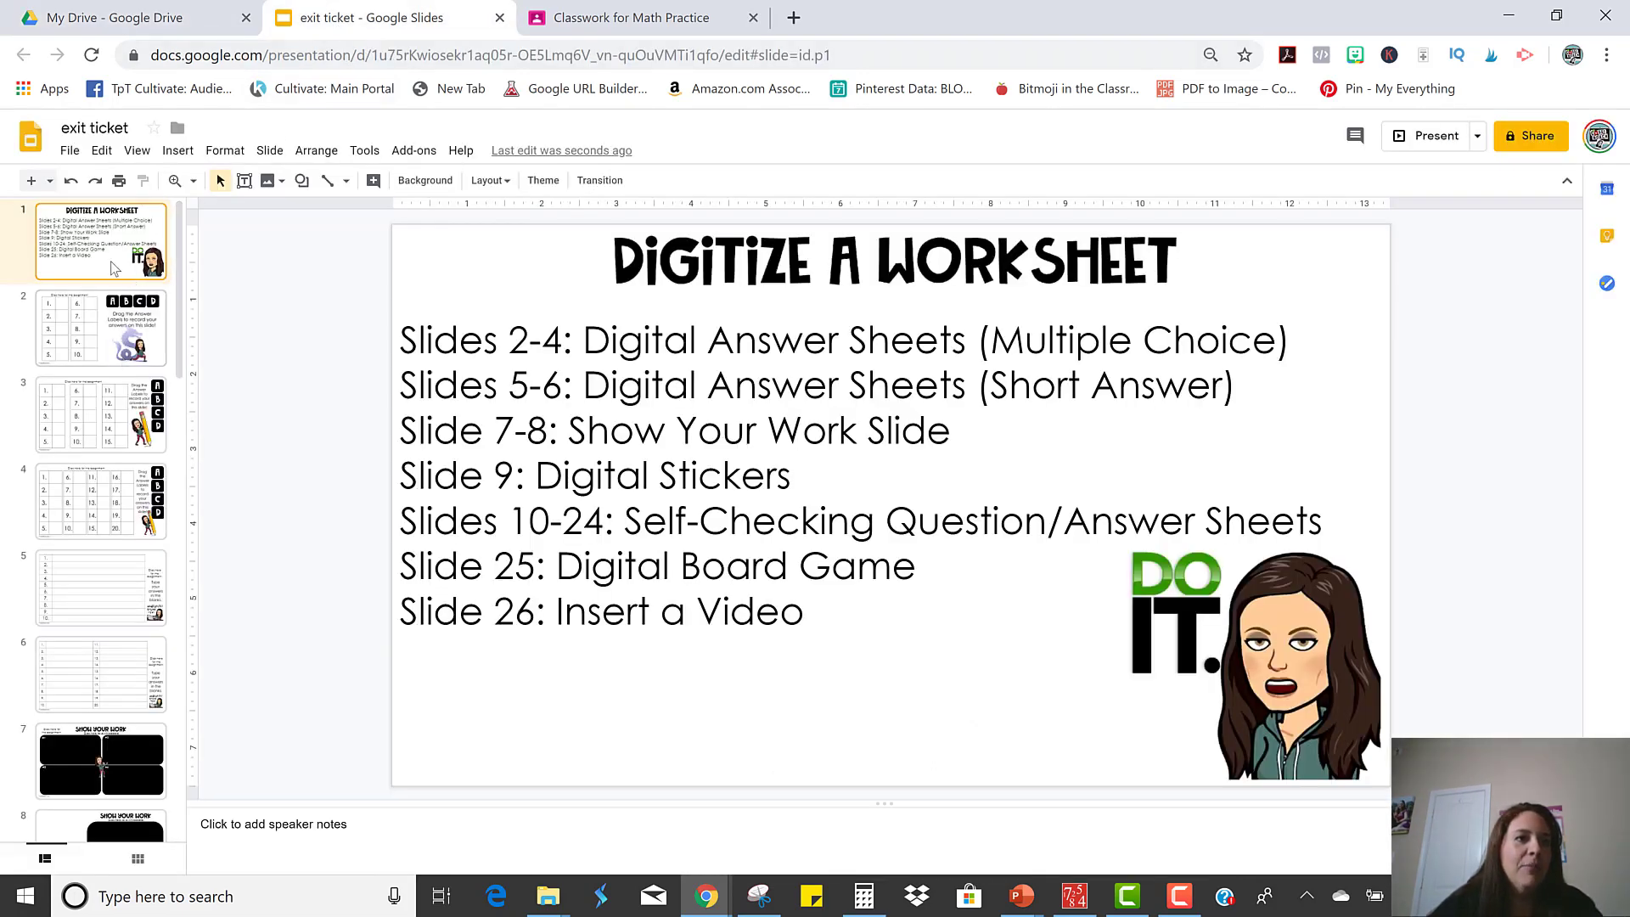
# Delete slides 1–7, then slides 2–19, leaving only the Show Your Work slide
pyautogui.click(103, 670)
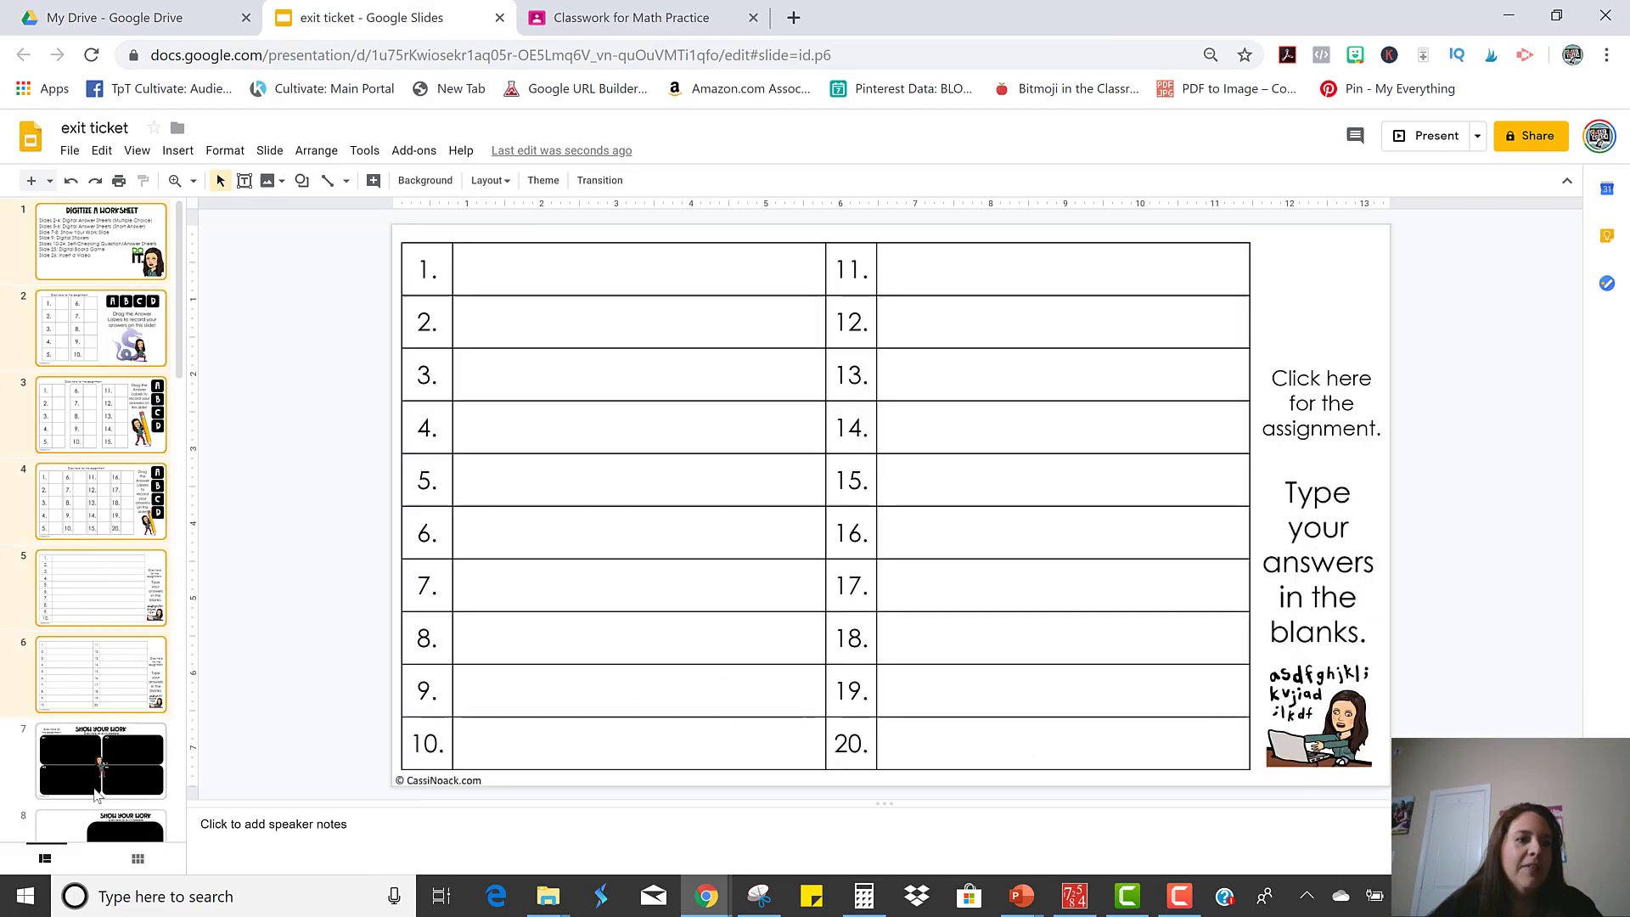
pyautogui.click(97, 794)
pyautogui.press('Delete')
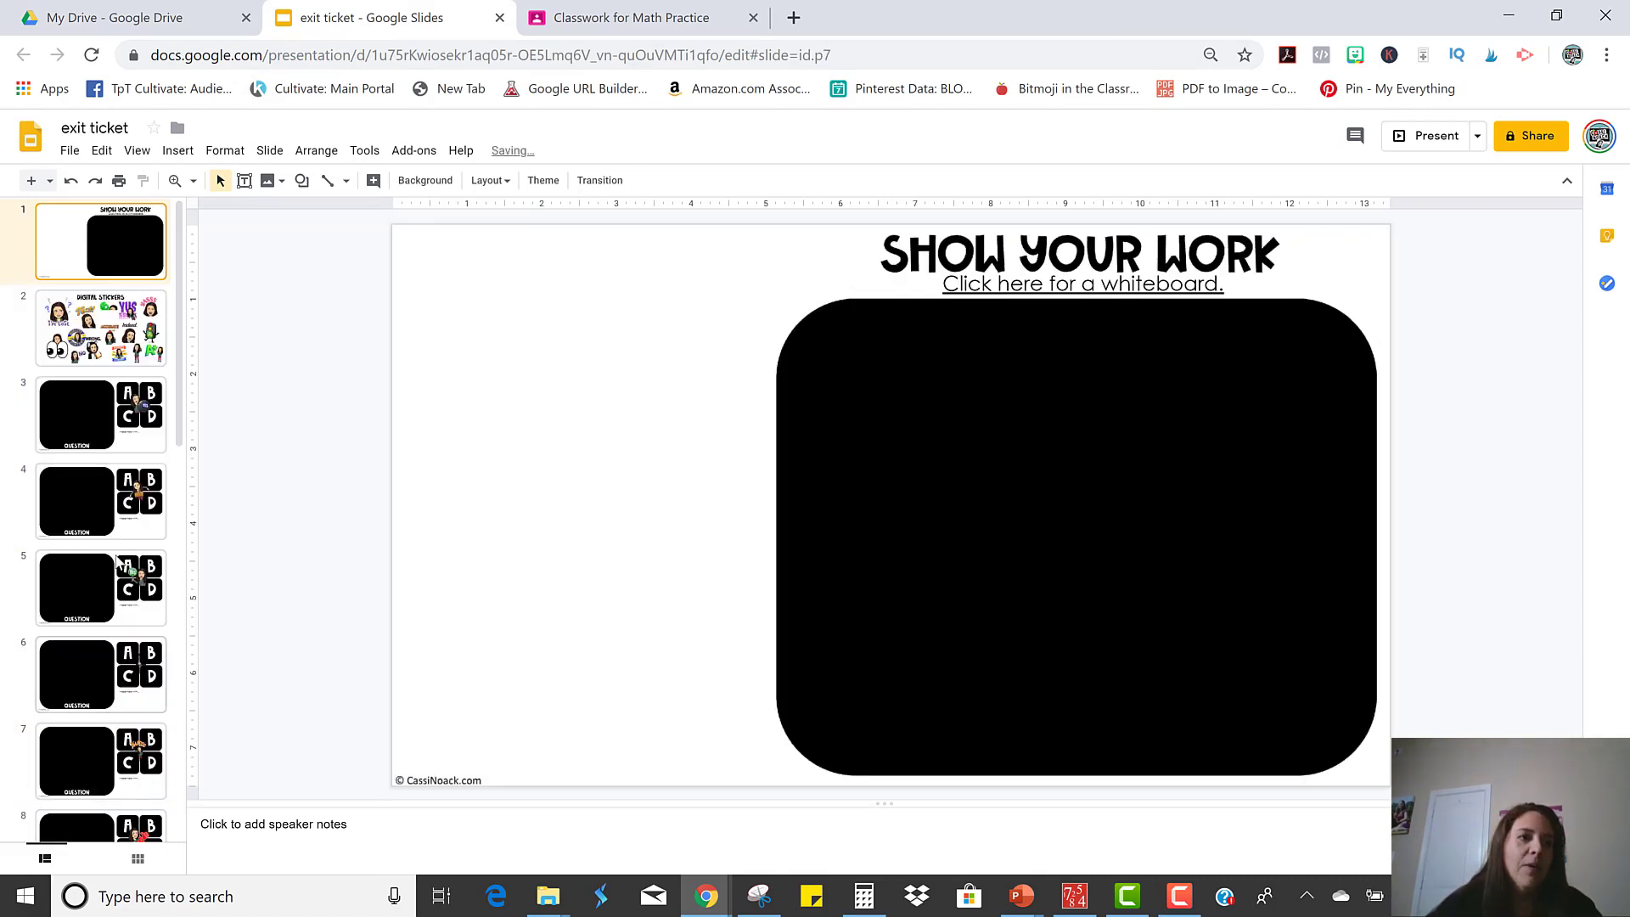
pyautogui.click(103, 361)
pyautogui.scroll(-10, 104, 764)
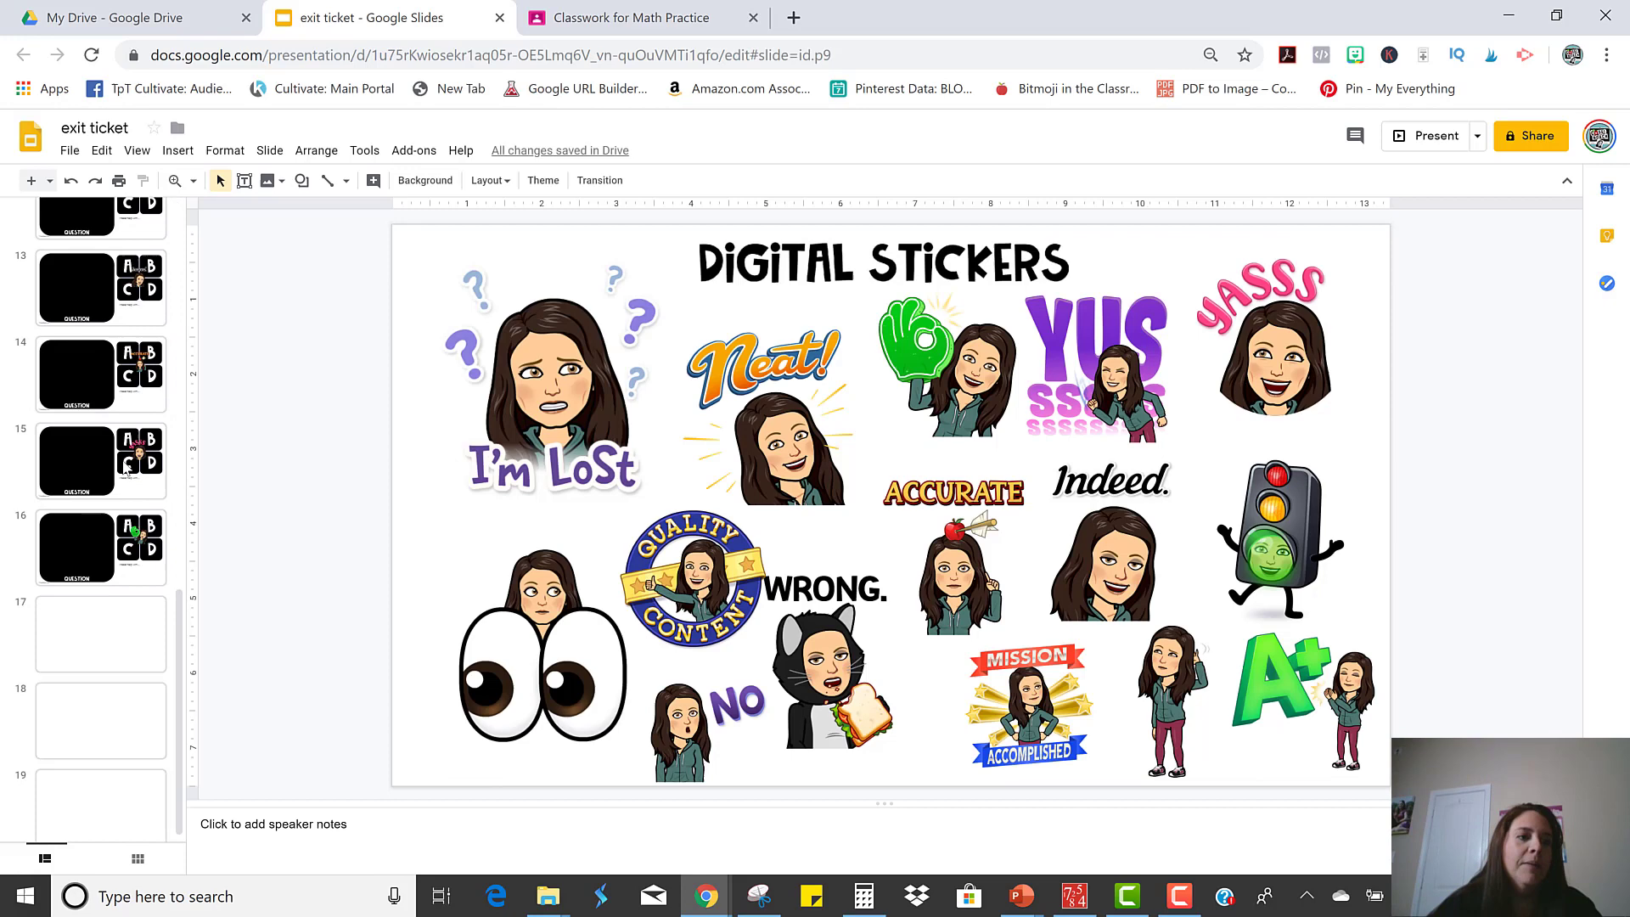
pyautogui.keyDown('shift'); pyautogui.click(123, 802); pyautogui.keyUp('shift')
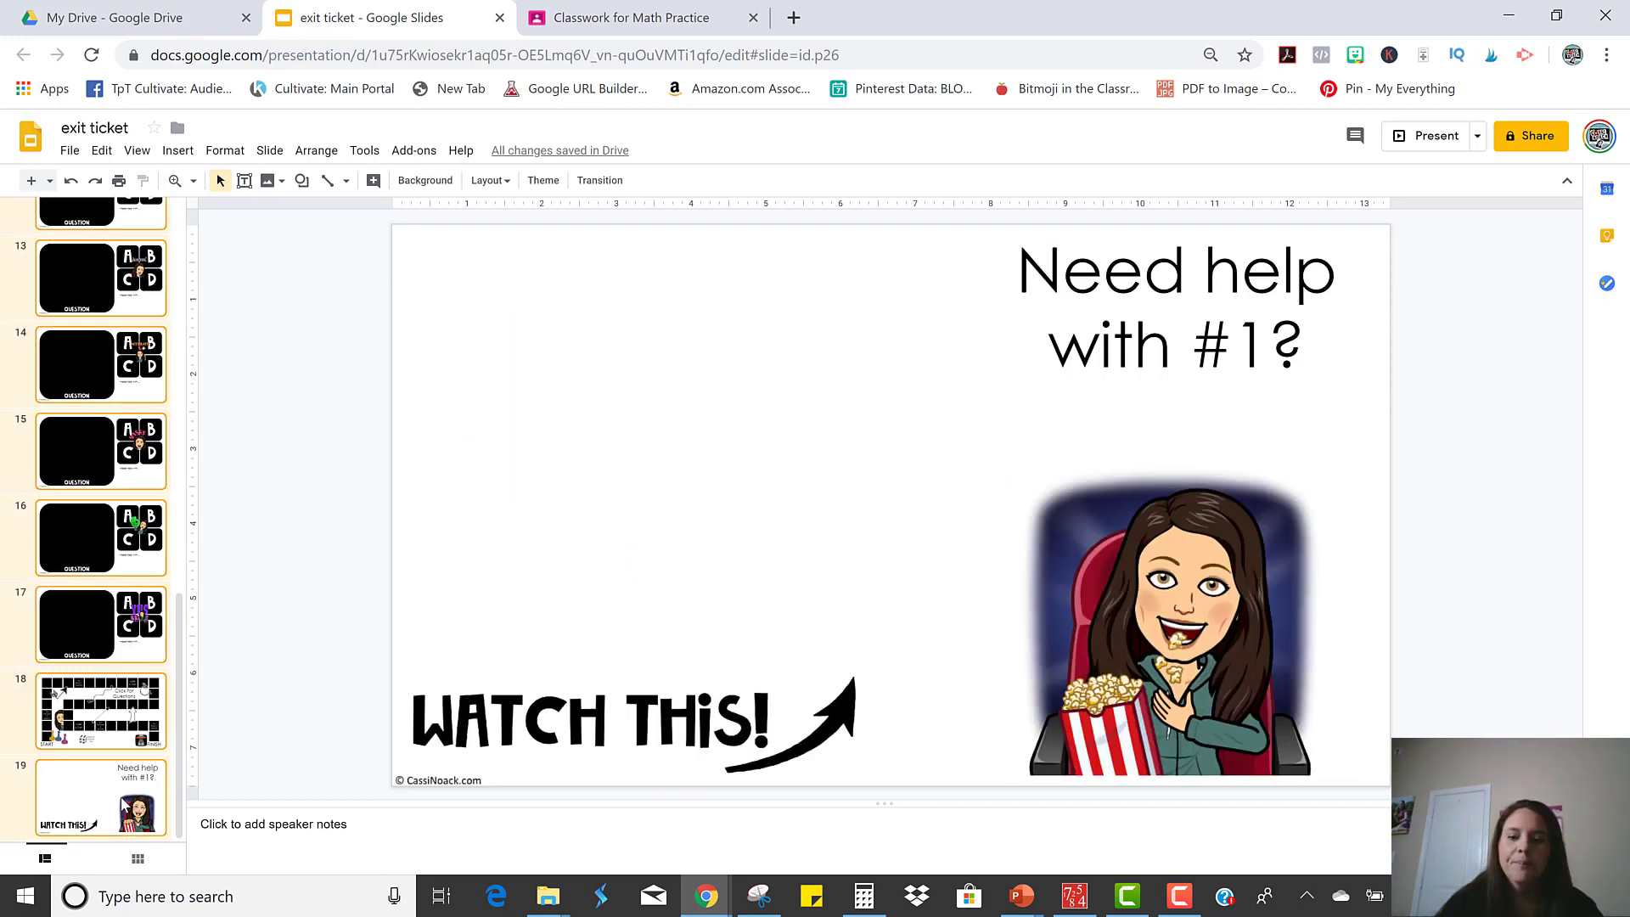
pyautogui.press('Delete')
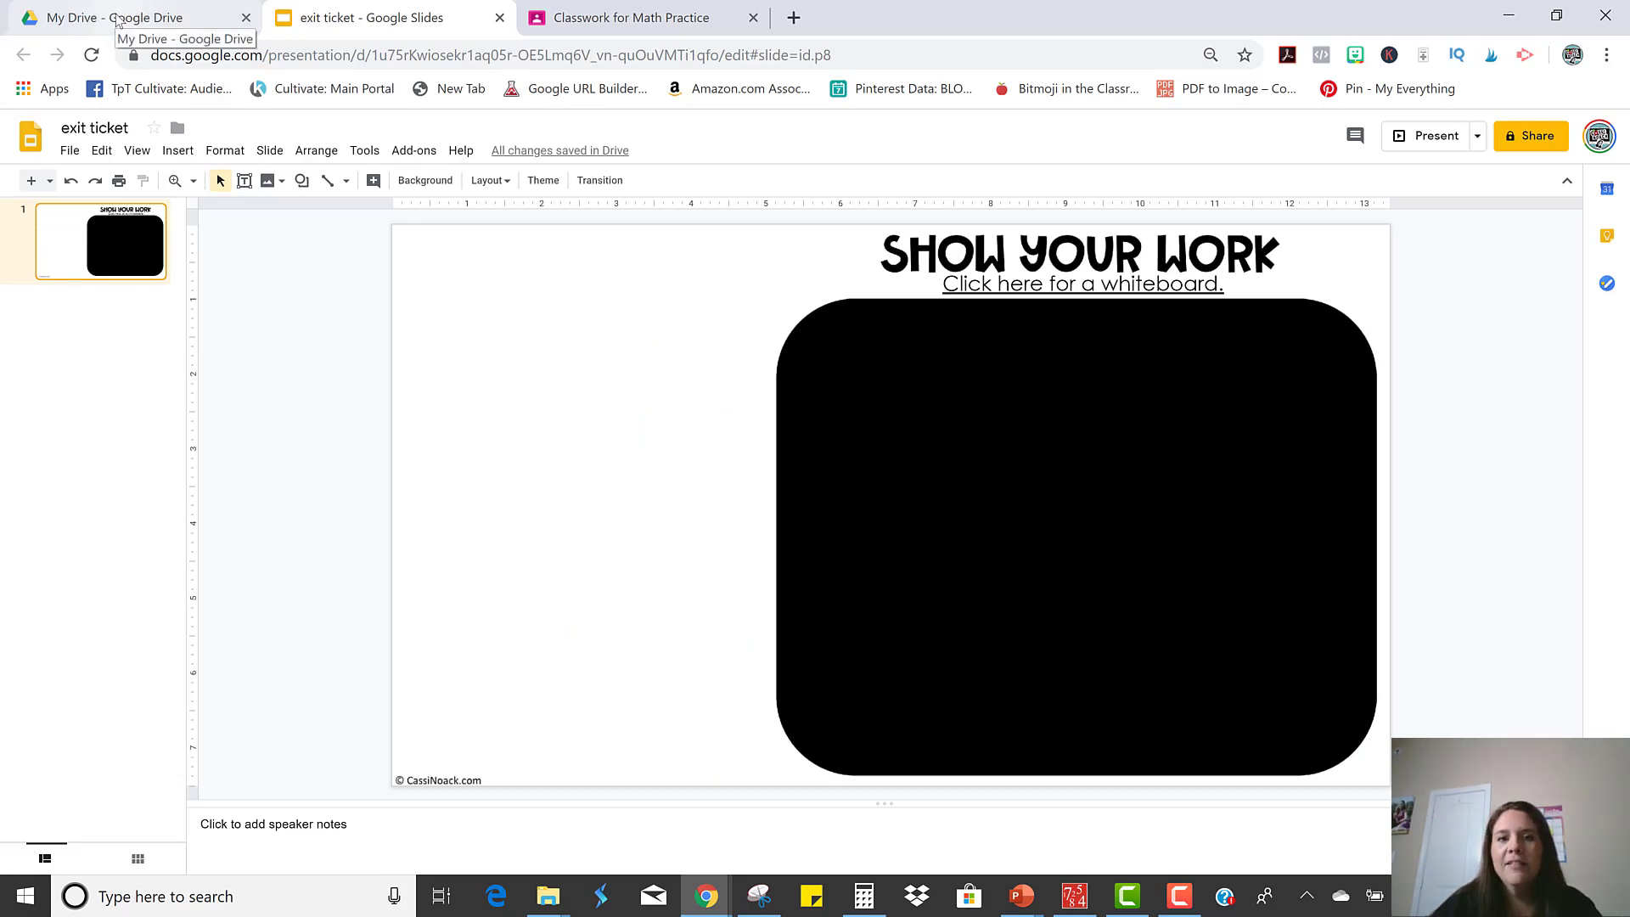
# Snip the top-right exit ticket from the Drive image preview with the Snipping Tool
pyautogui.click(170, 27)
pyautogui.click(759, 896)
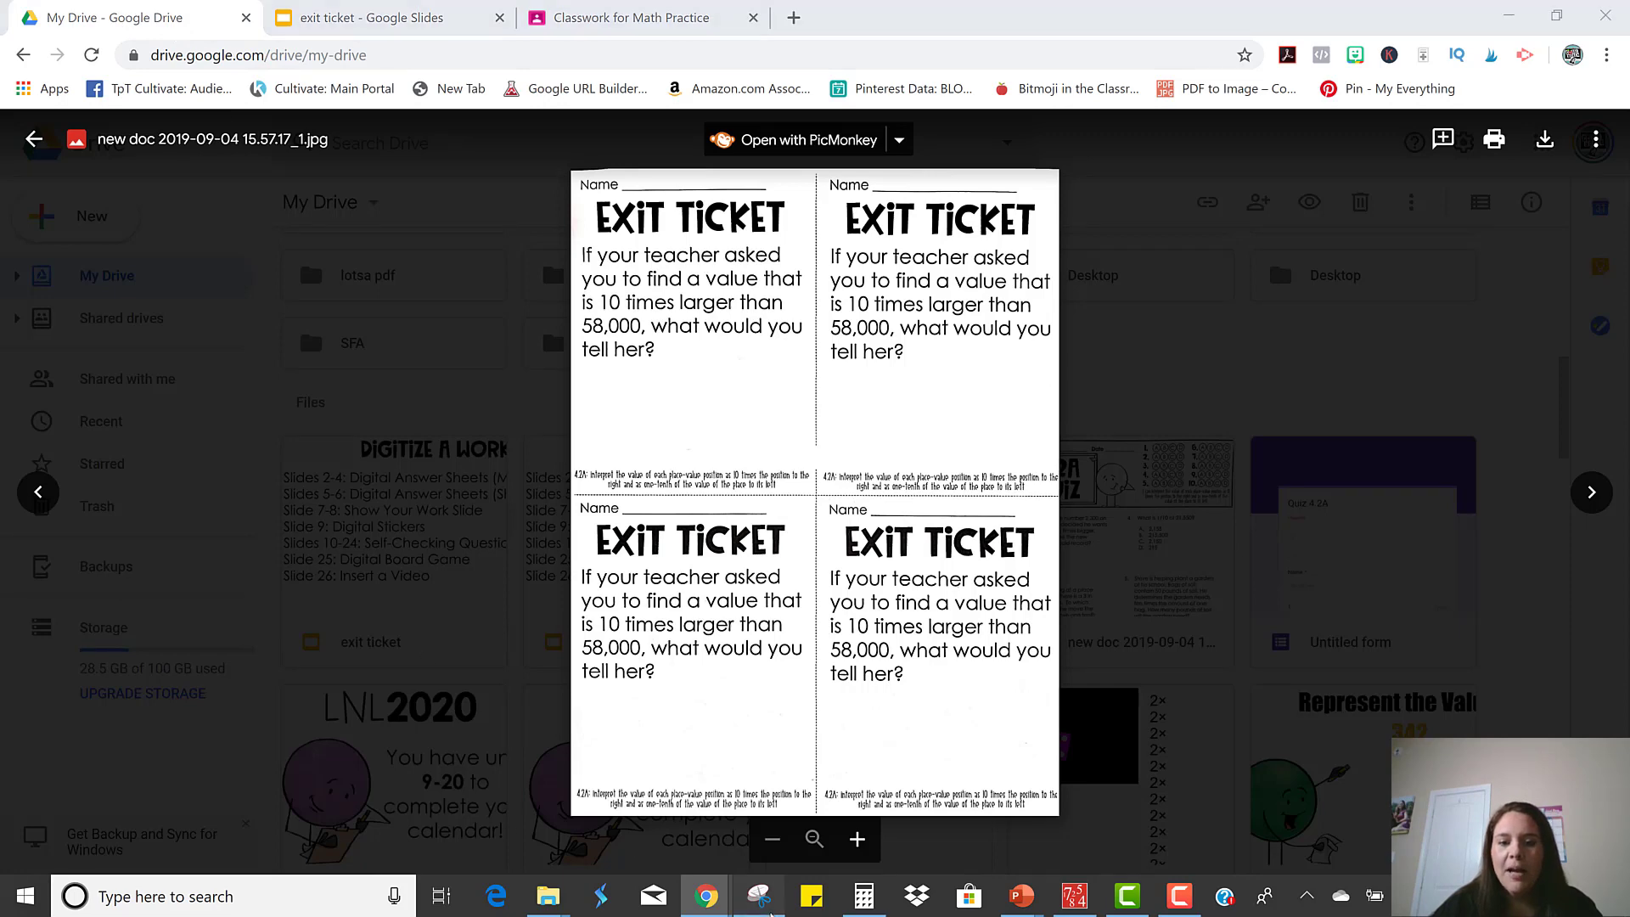
pyautogui.click(431, 103)
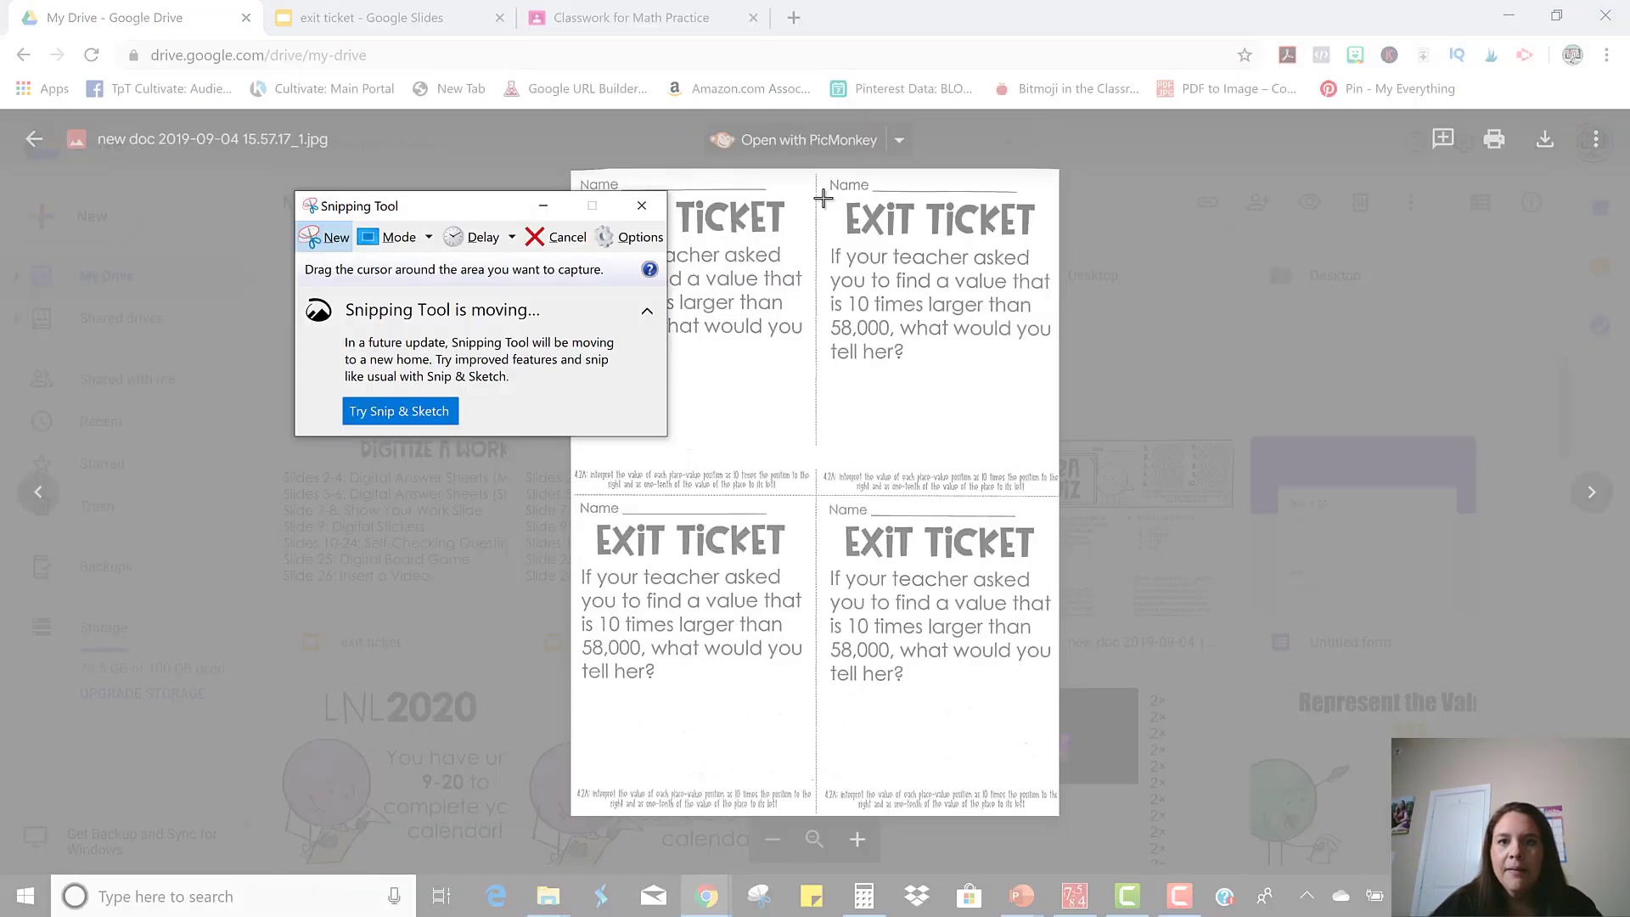
pyautogui.moveTo(823, 197); pyautogui.dragTo(1052, 368)
# Paste the snipped exit ticket onto the slide, shrink it and place it left of the black box
pyautogui.click(388, 21)
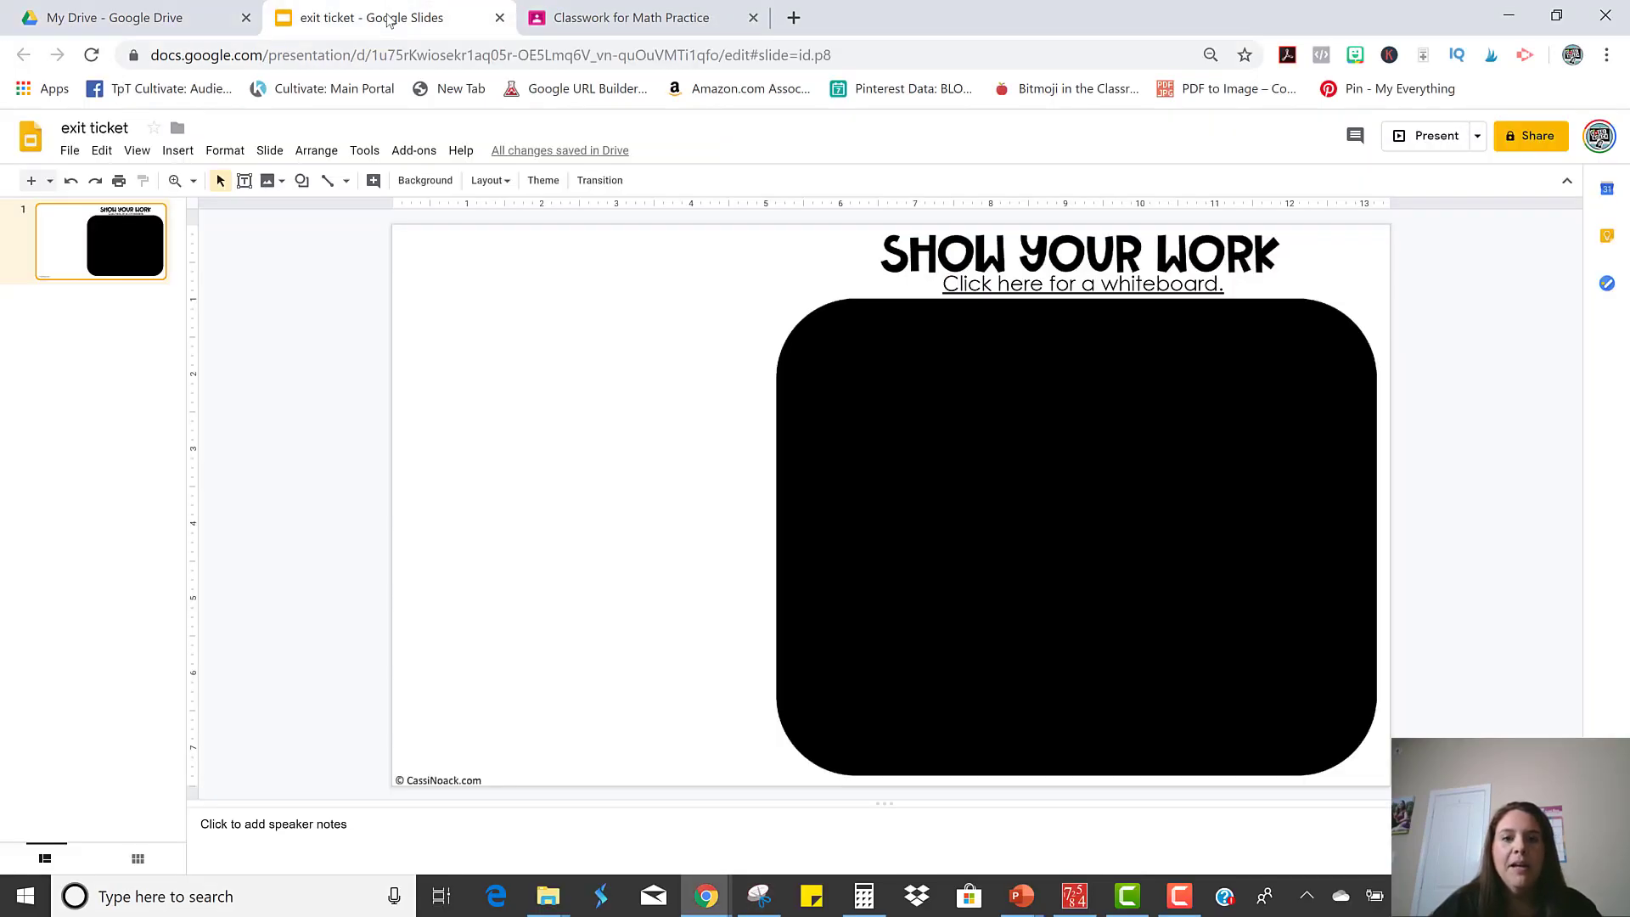
pyautogui.hotkey('ctrl', 'v')
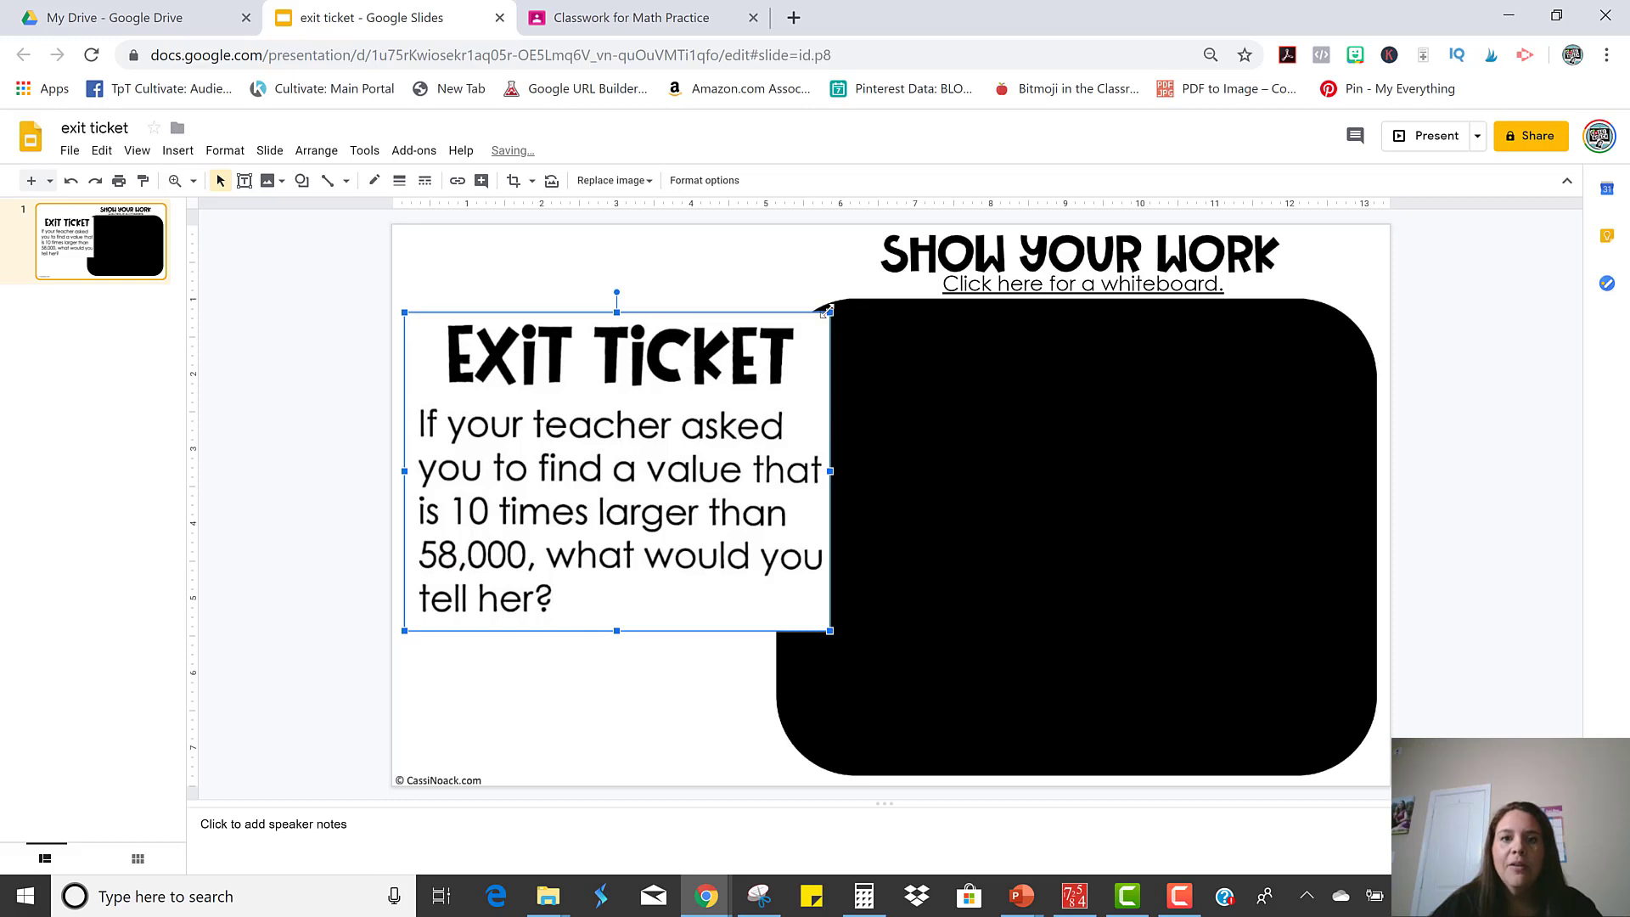
pyautogui.moveTo(830, 311); pyautogui.dragTo(755, 367)
pyautogui.moveTo(702, 446); pyautogui.dragTo(713, 437)
pyautogui.click(362, 495)
pyautogui.click(672, 472)
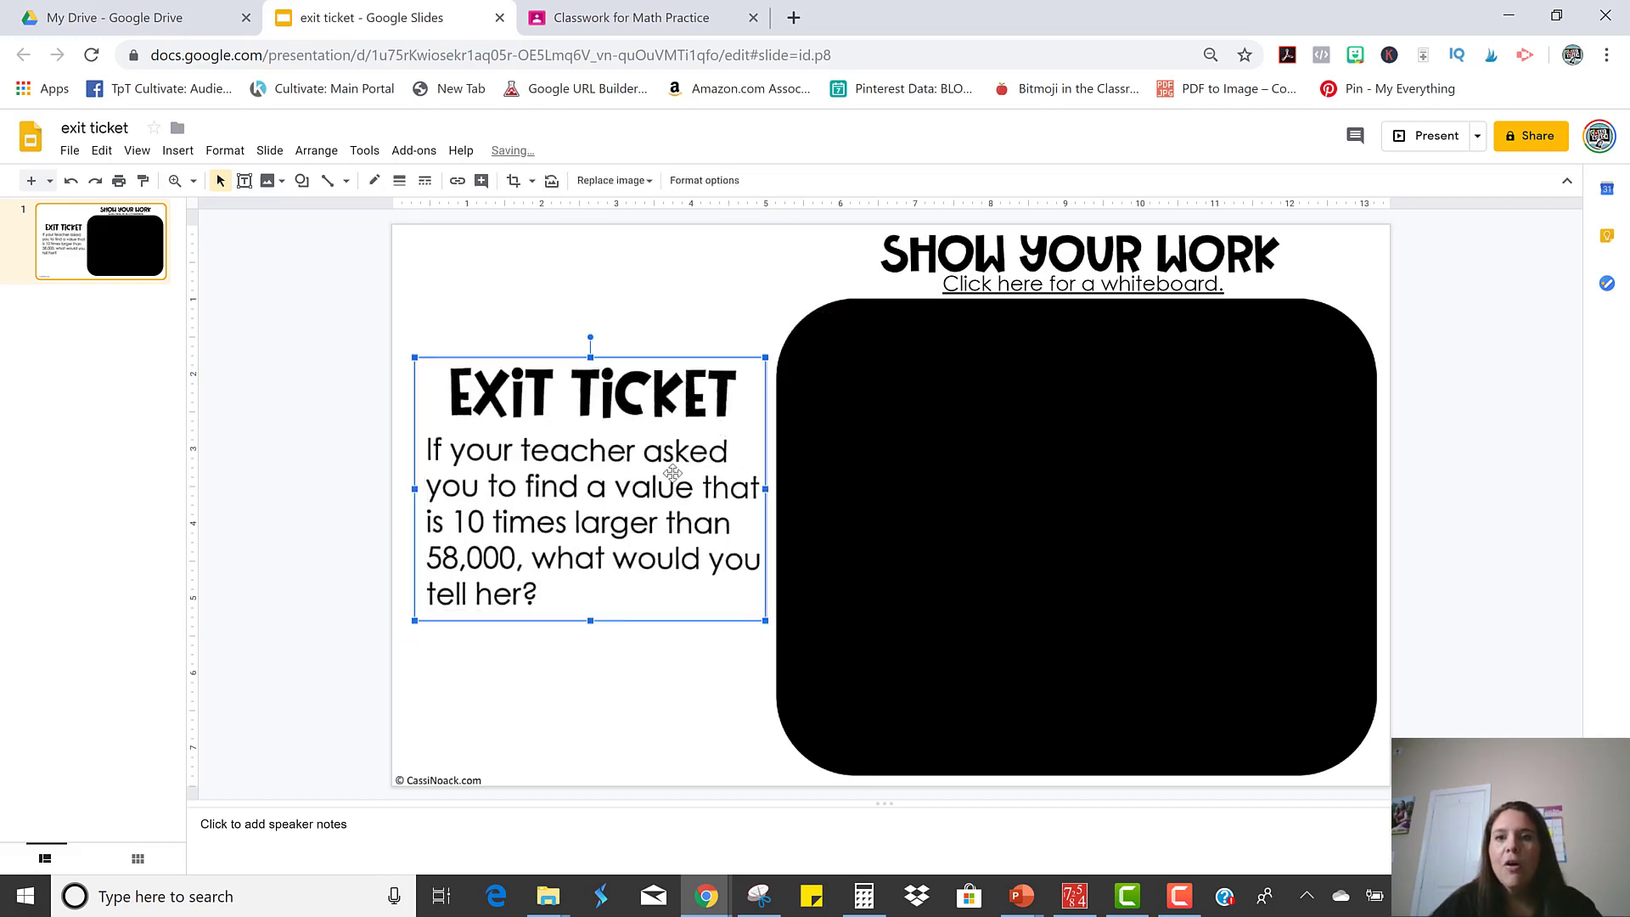
pyautogui.click(1054, 382)
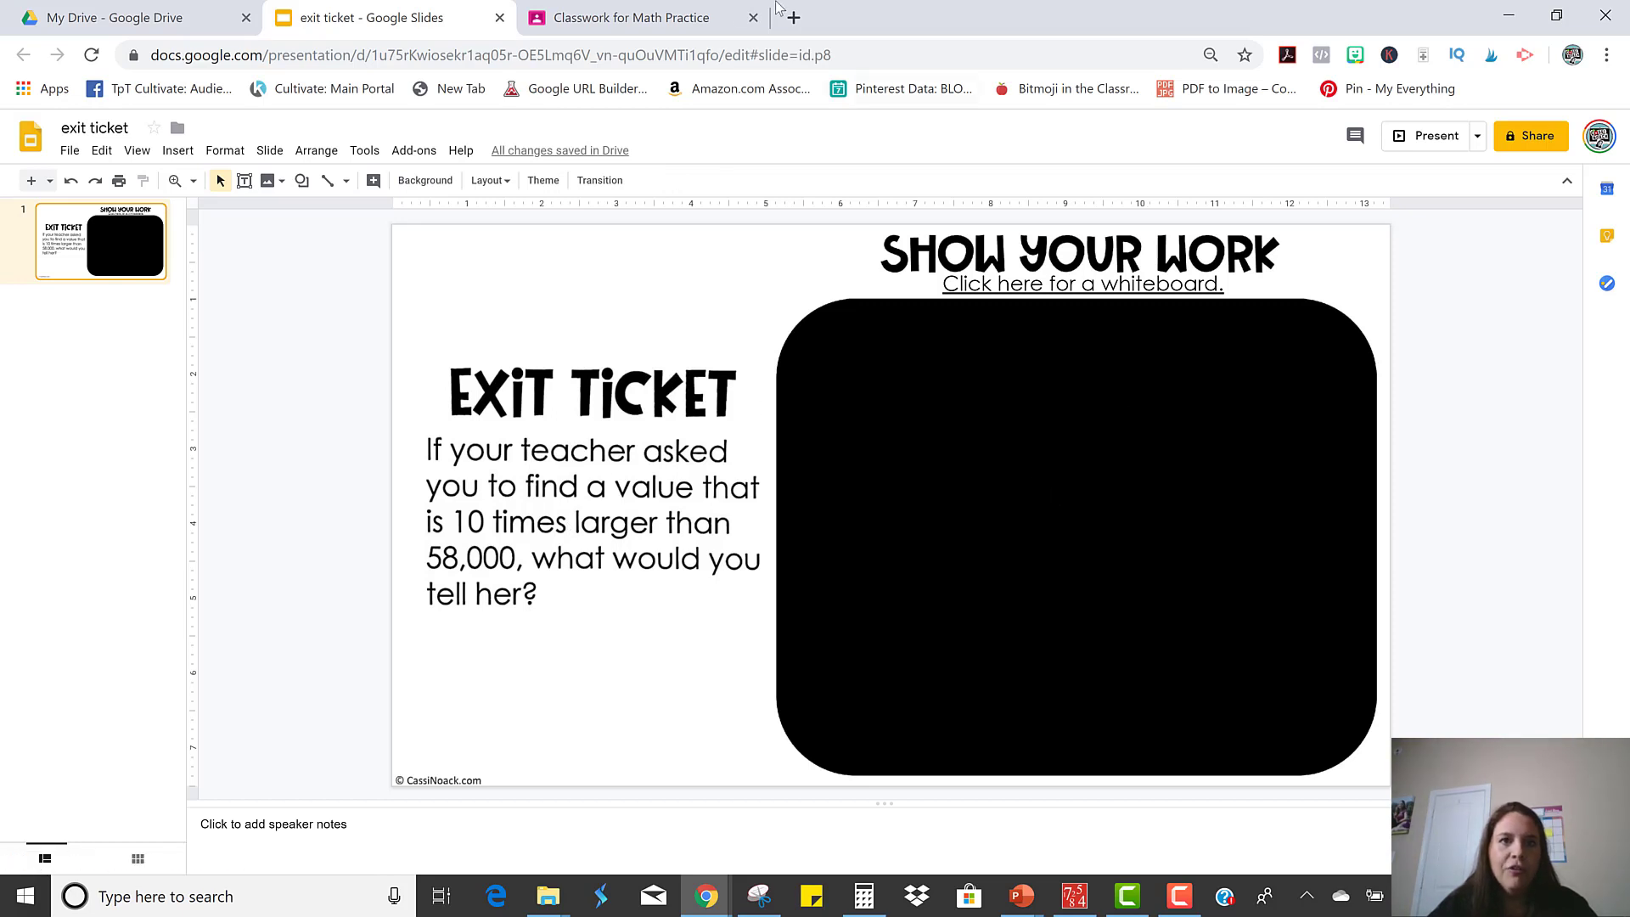
pyautogui.click(694, 23)
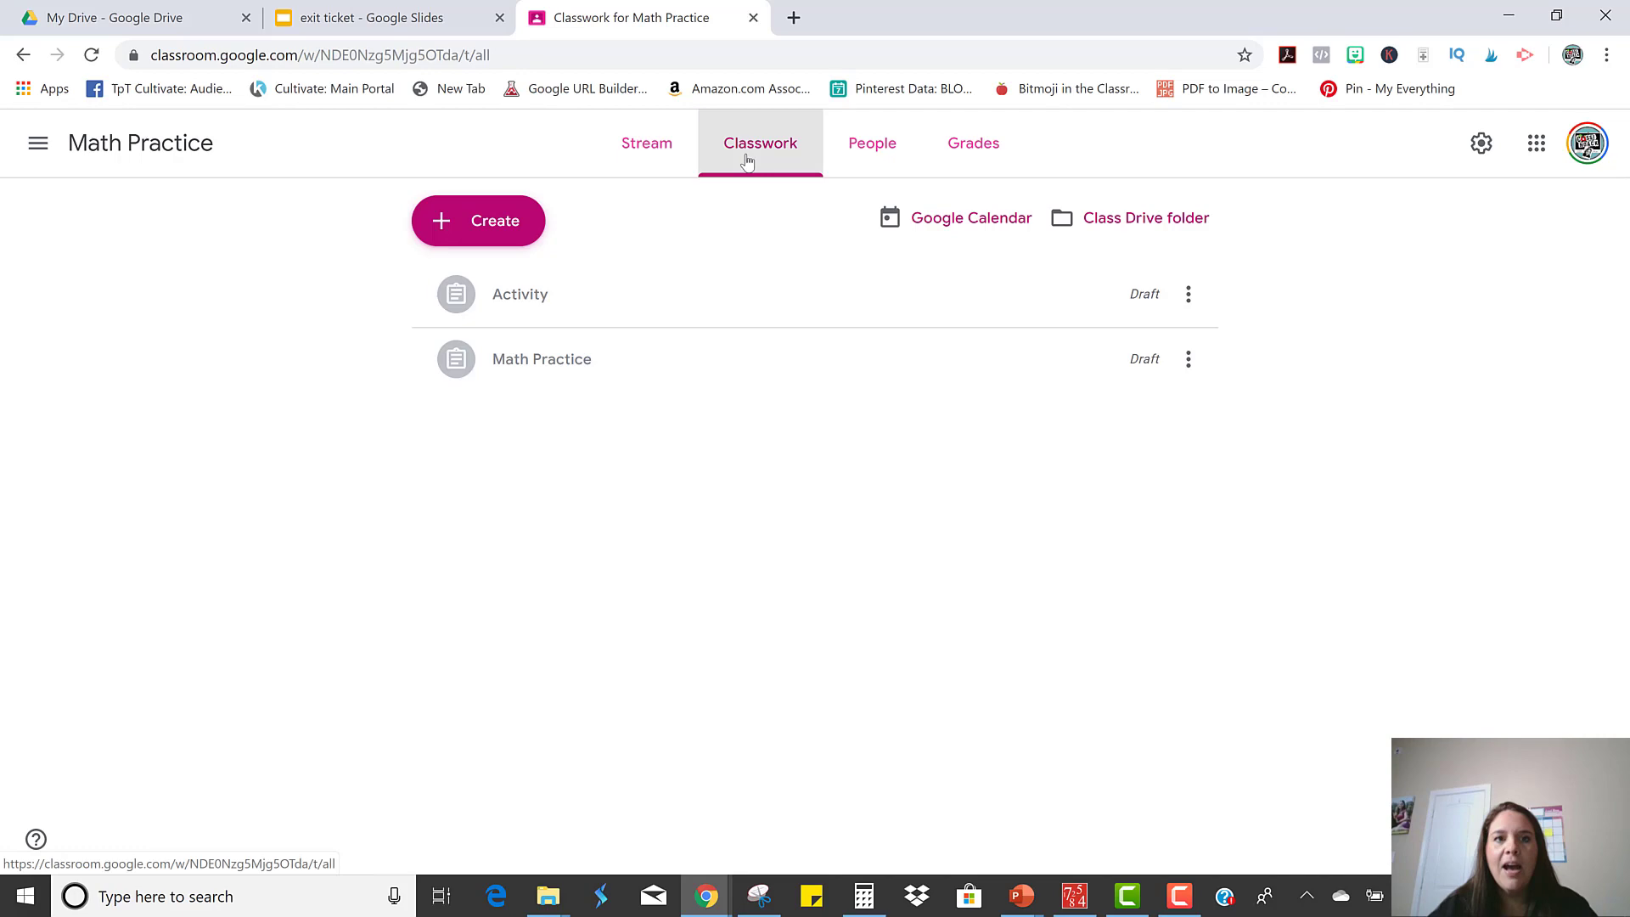
# Create a new Classroom assignment titled 'Exit Ticket'
pyautogui.click(535, 225)
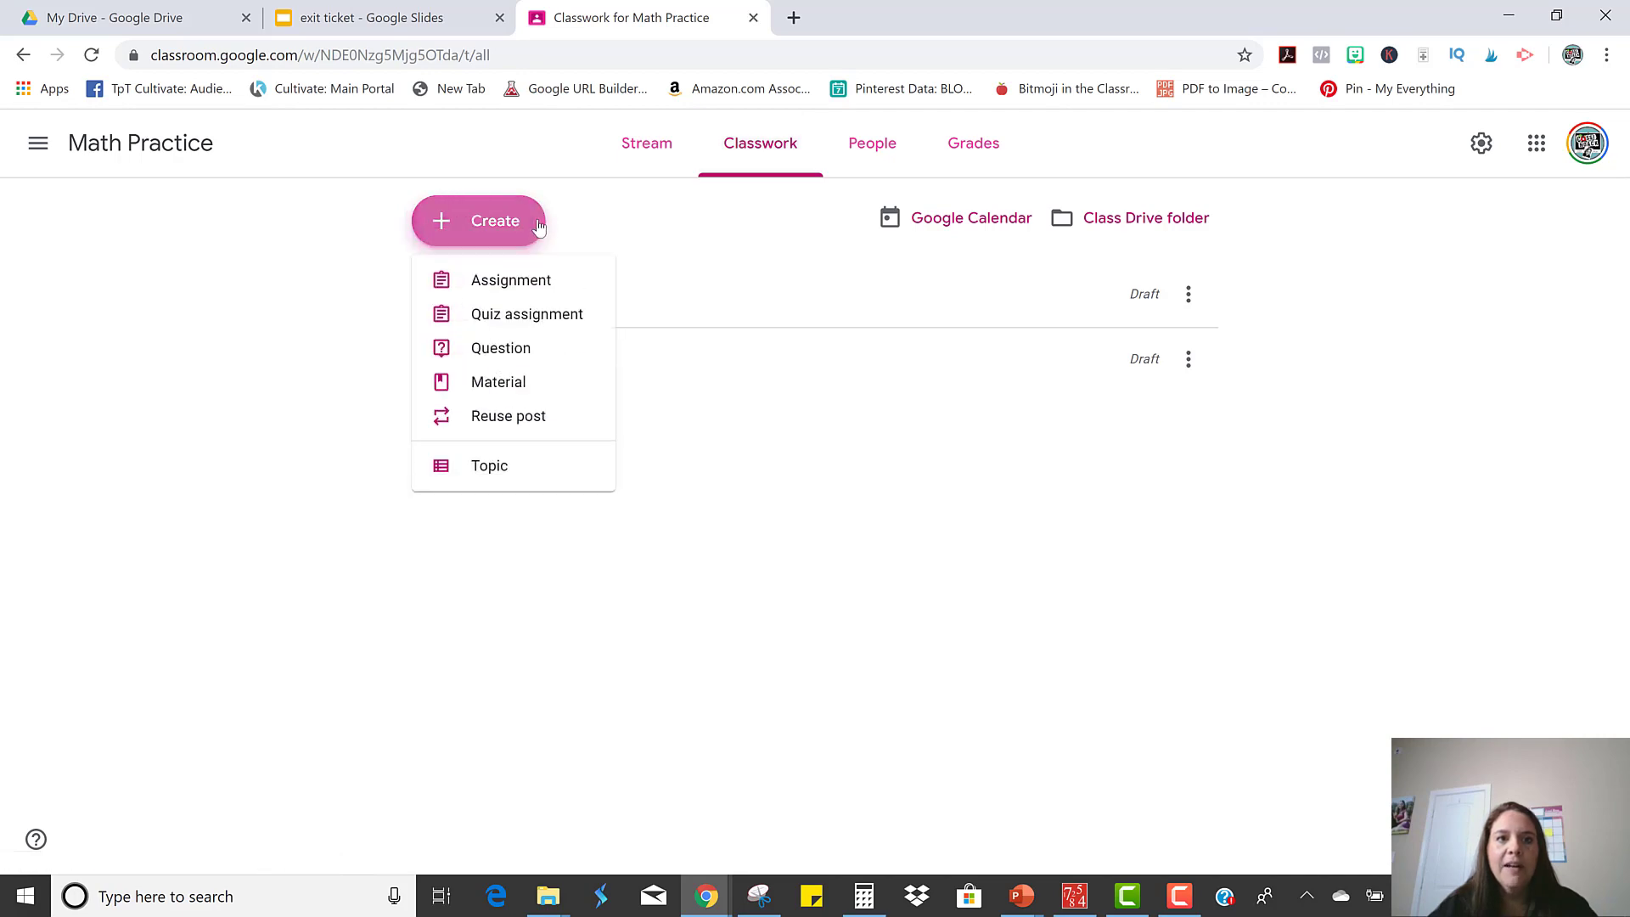
pyautogui.click(532, 278)
pyautogui.write('Exite')
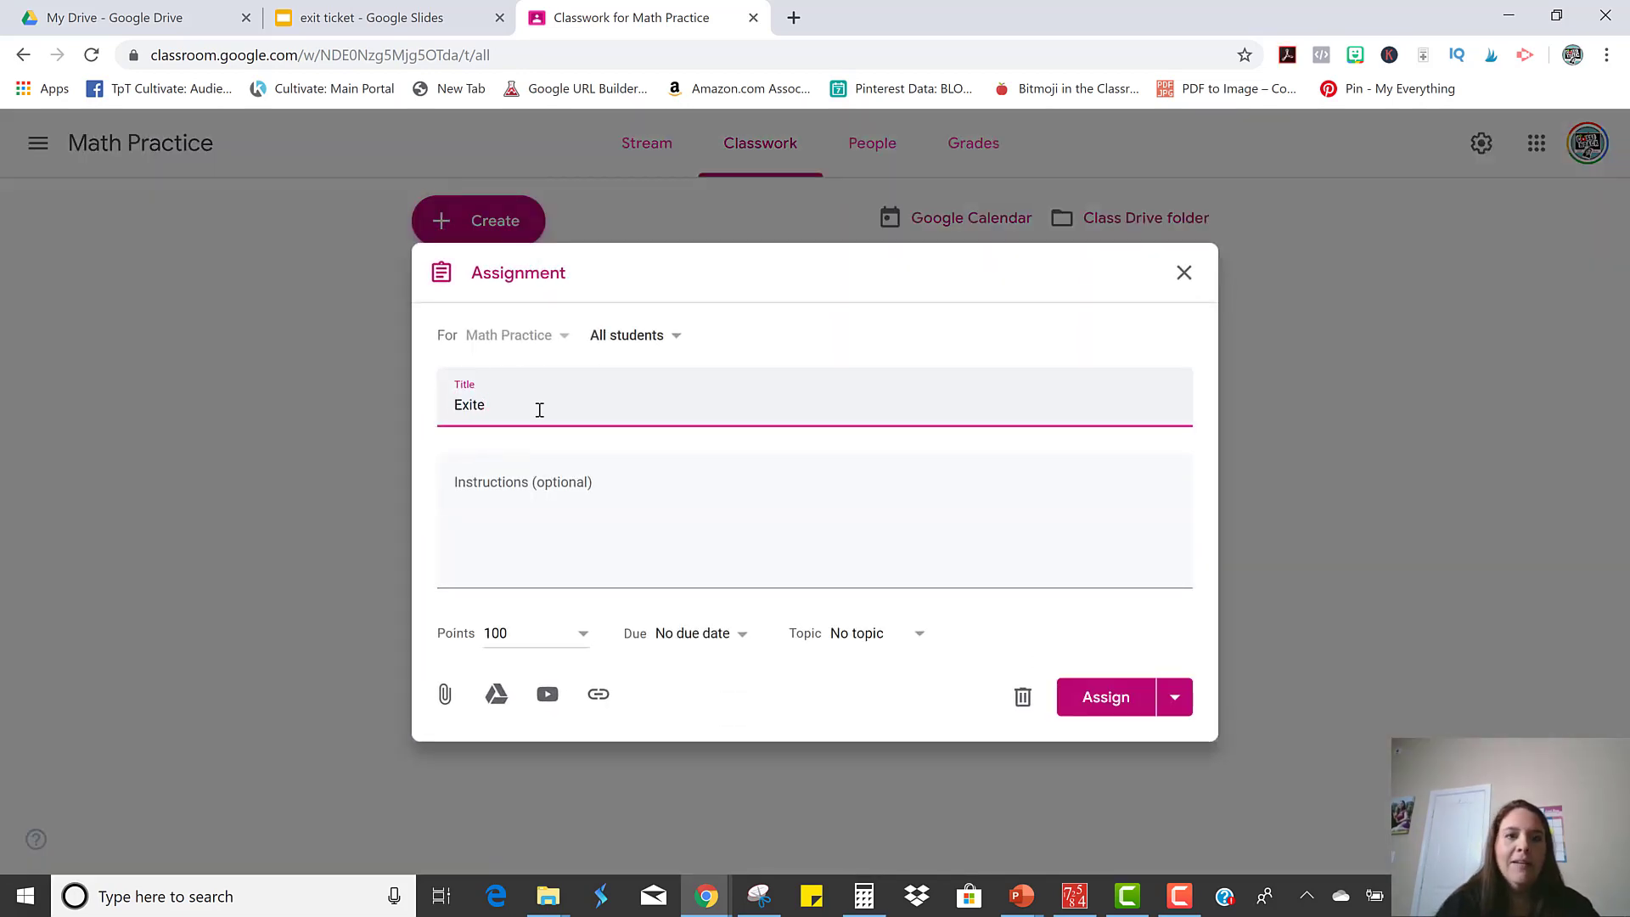
pyautogui.press('BackSpace')
pyautogui.write('Ticket')
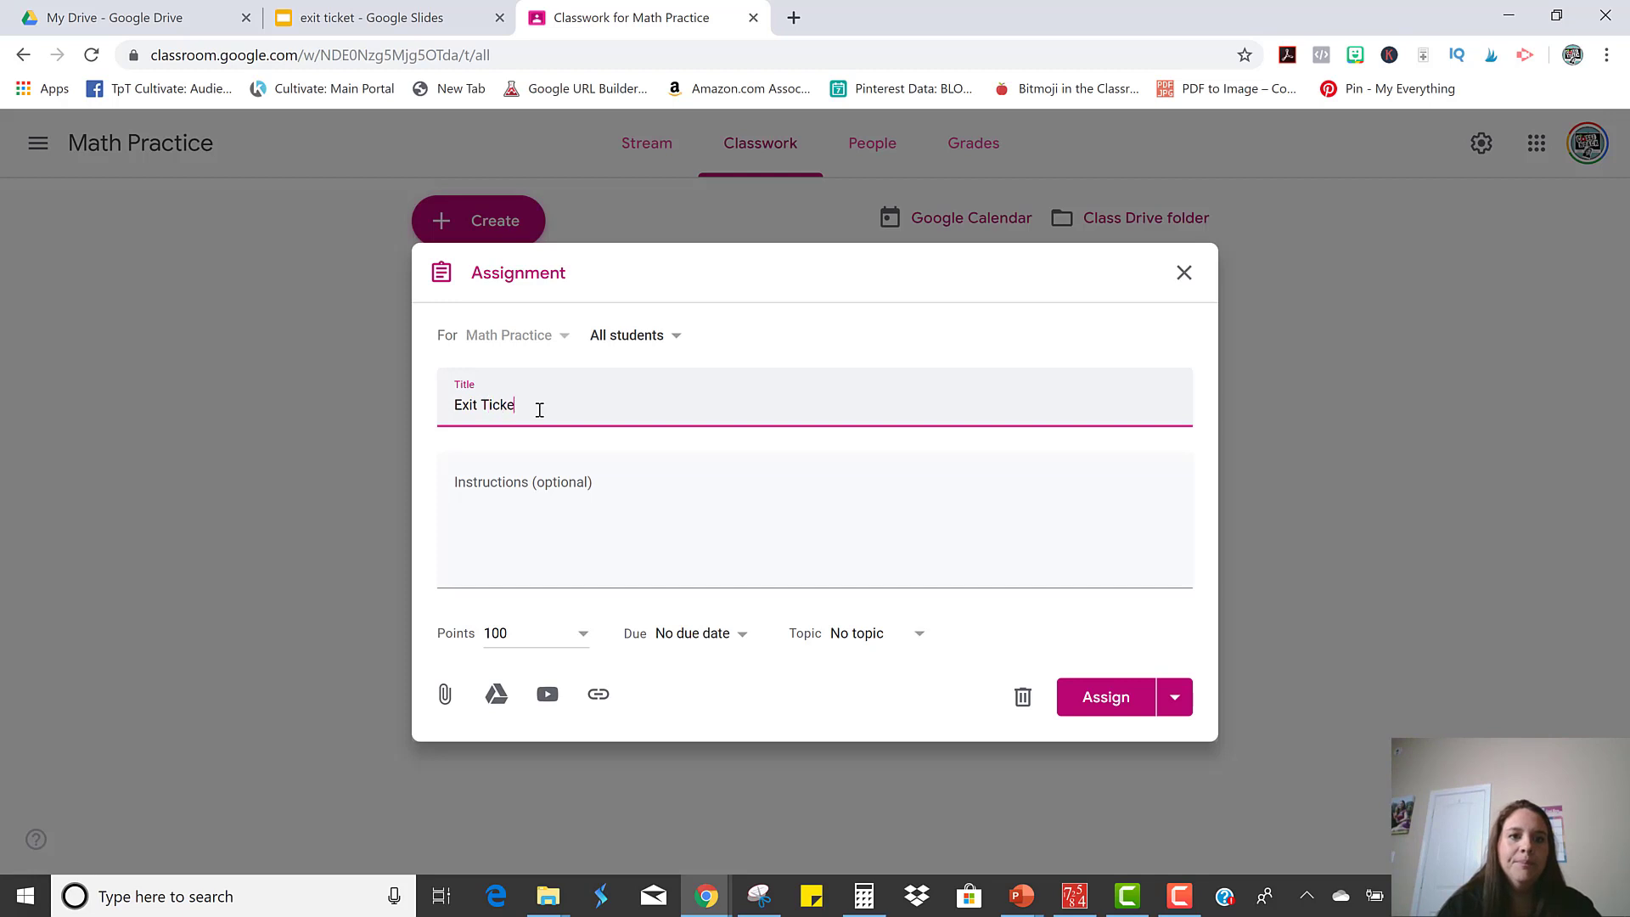
# Attach the 'exit ticket' Slides file from My Drive to the assignment
pyautogui.click(498, 696)
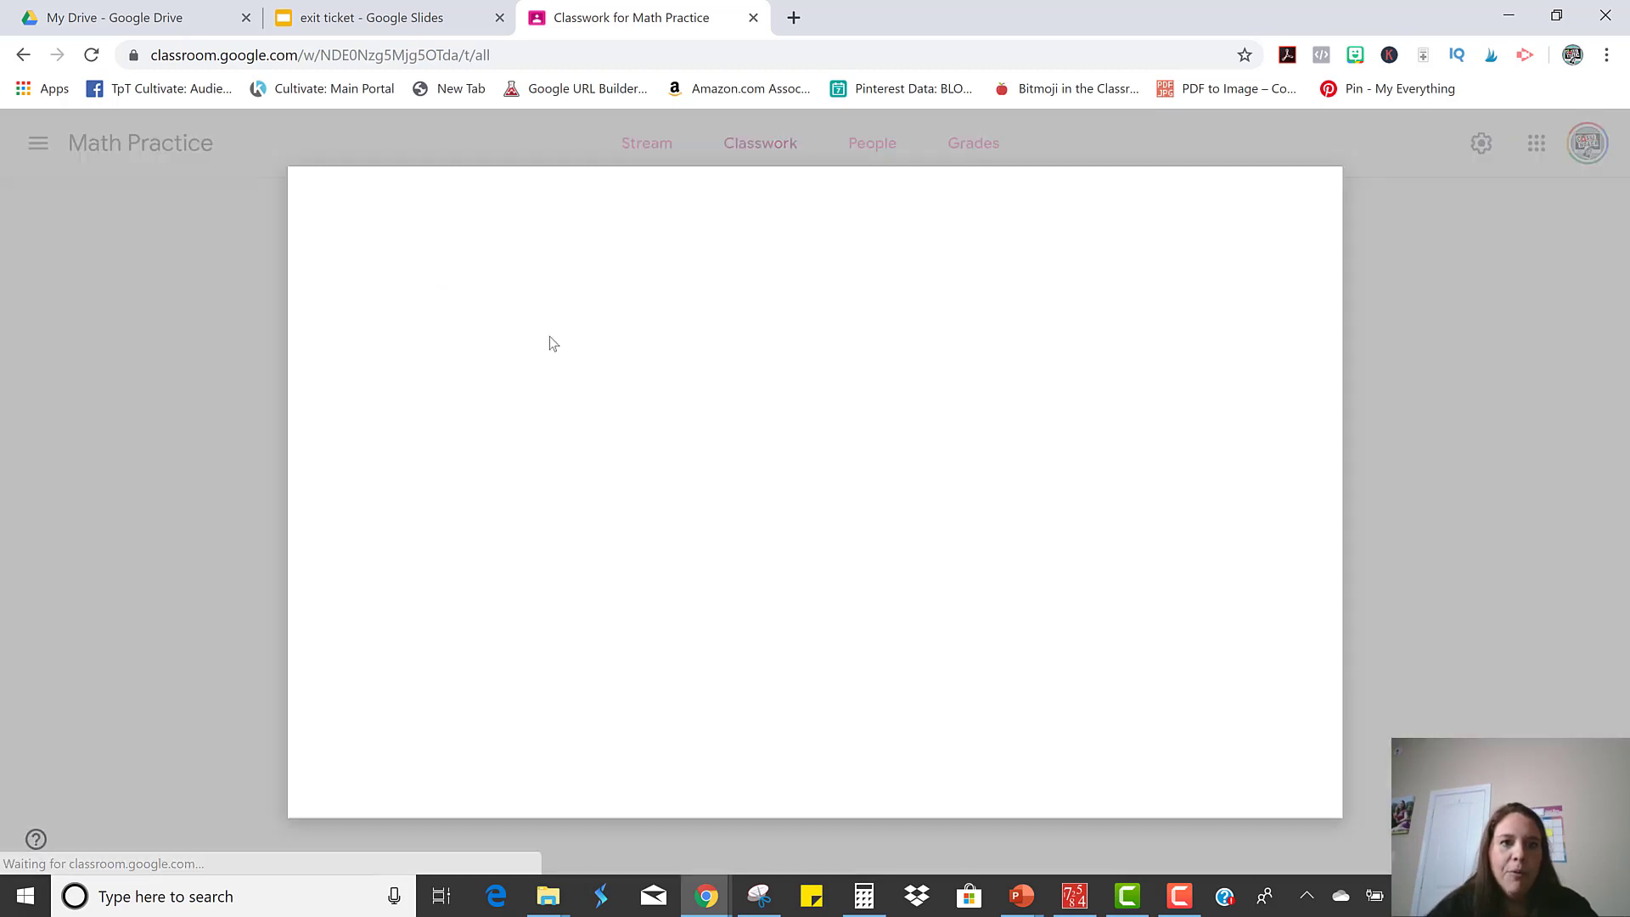
pyautogui.click(530, 259)
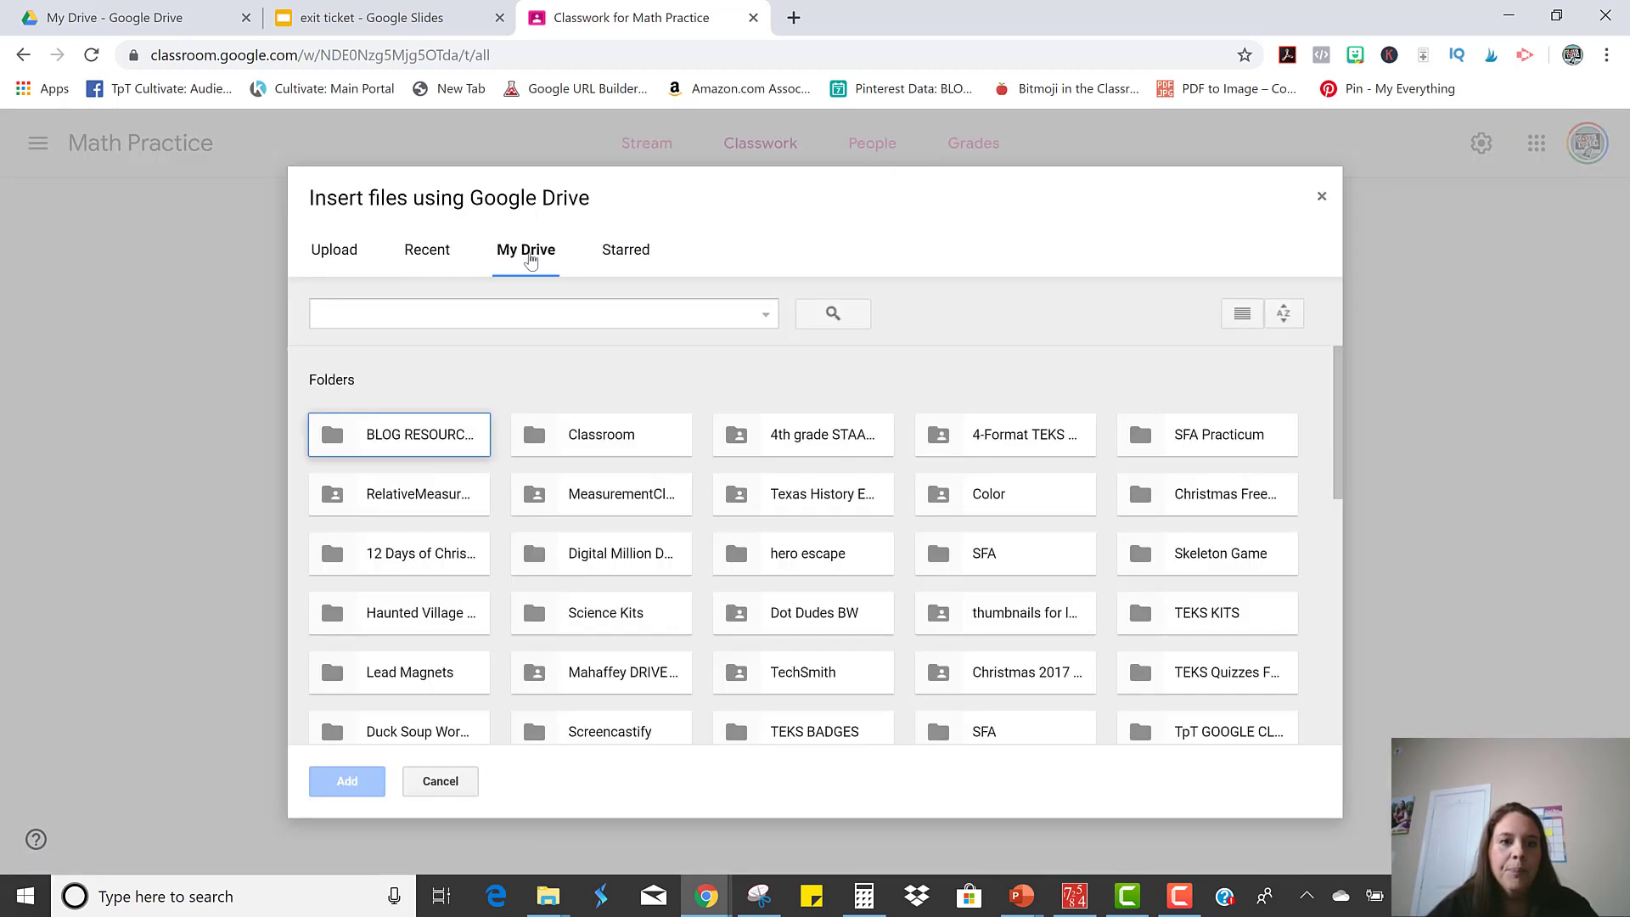
pyautogui.scroll(-6, 586, 475)
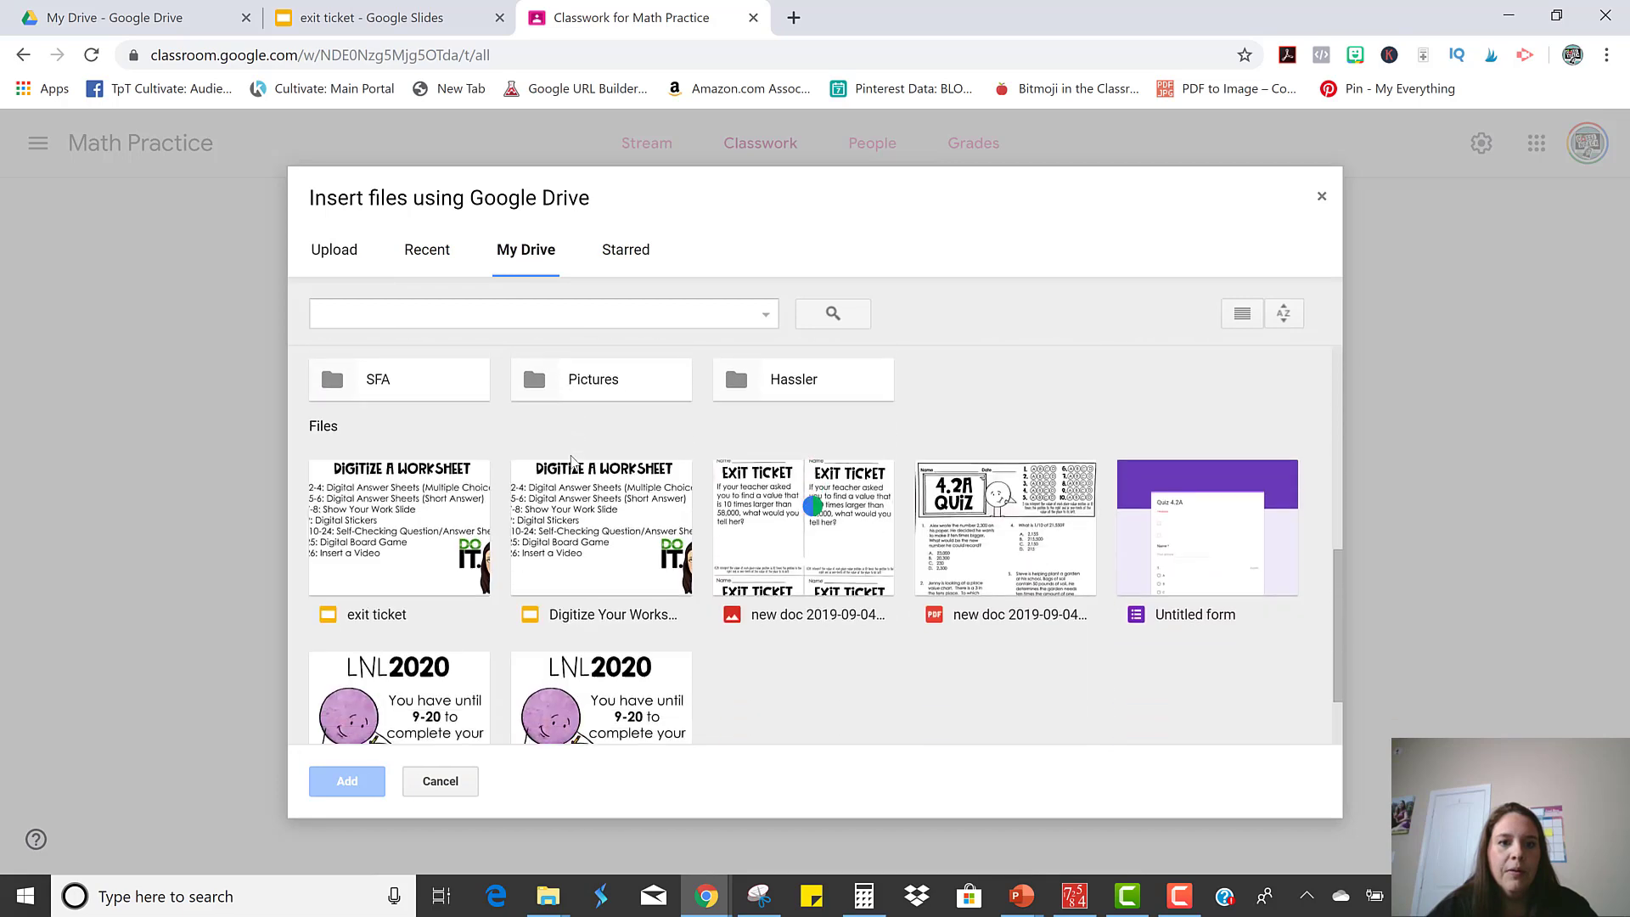
pyautogui.click(382, 564)
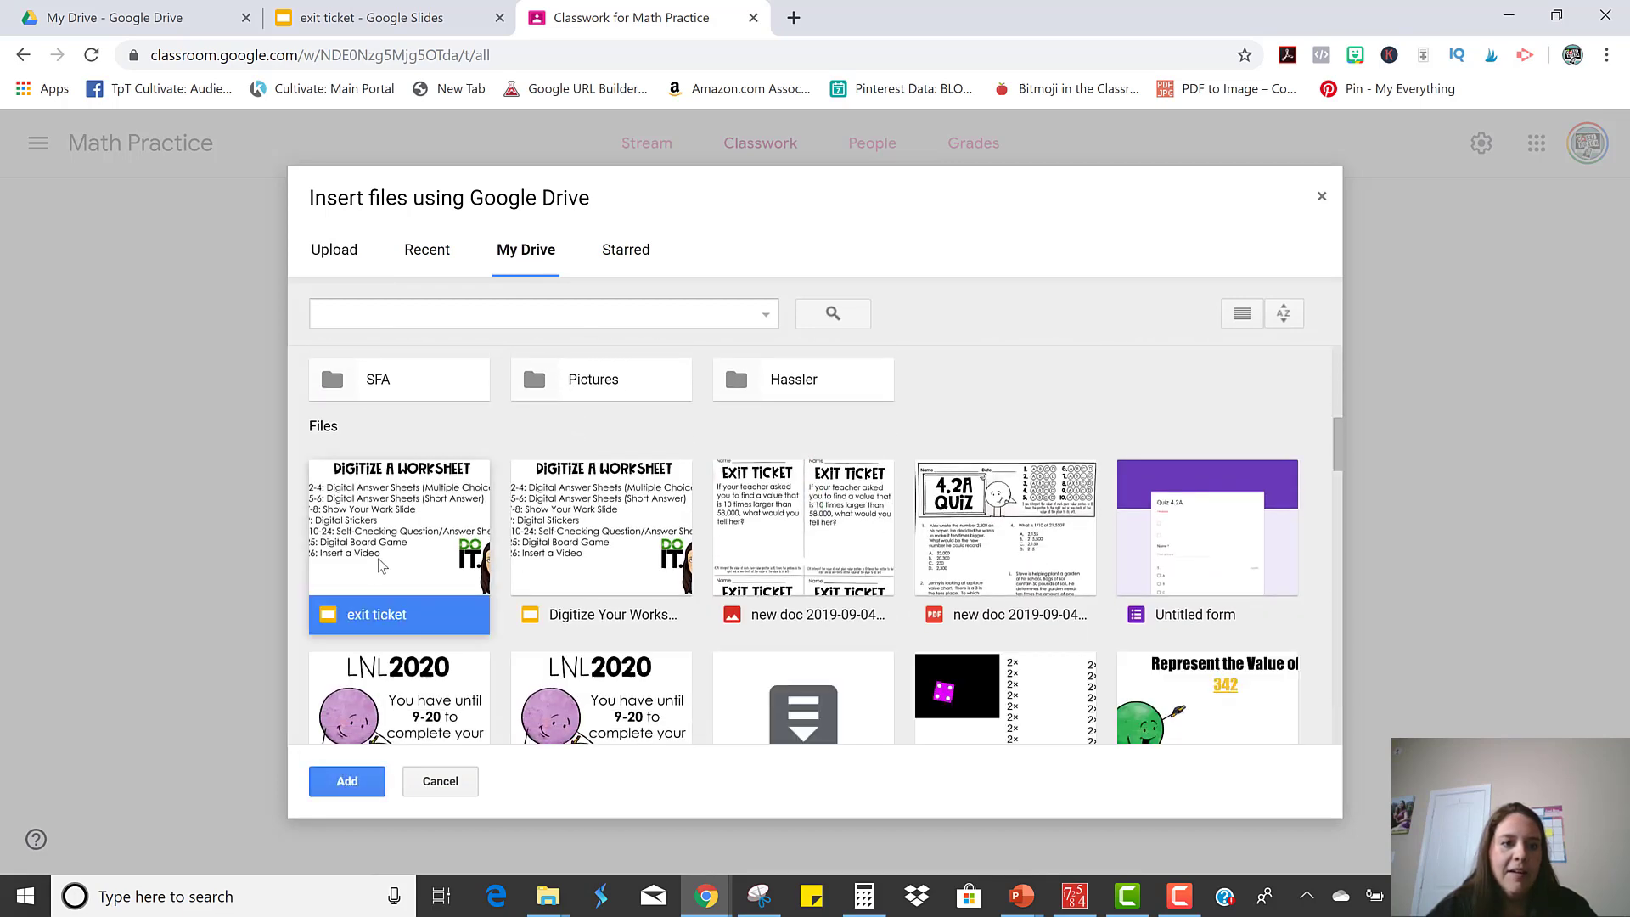
pyautogui.click(347, 781)
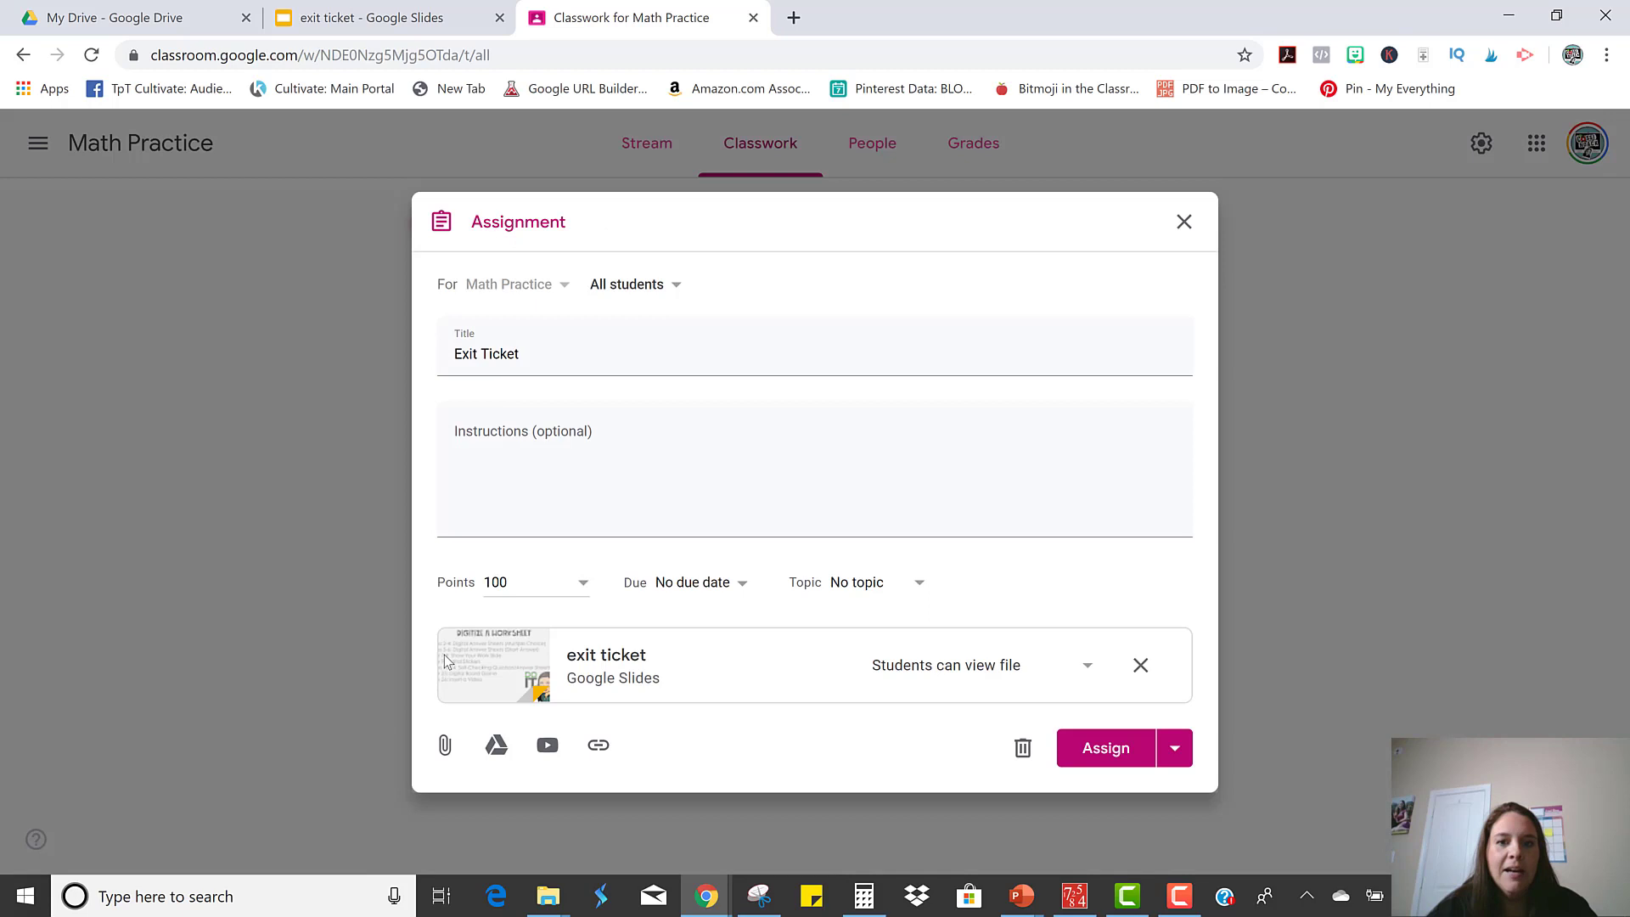
# Set the attached slides to 'Make a copy for each student' and assign the Exit Ticket
pyautogui.click(1083, 667)
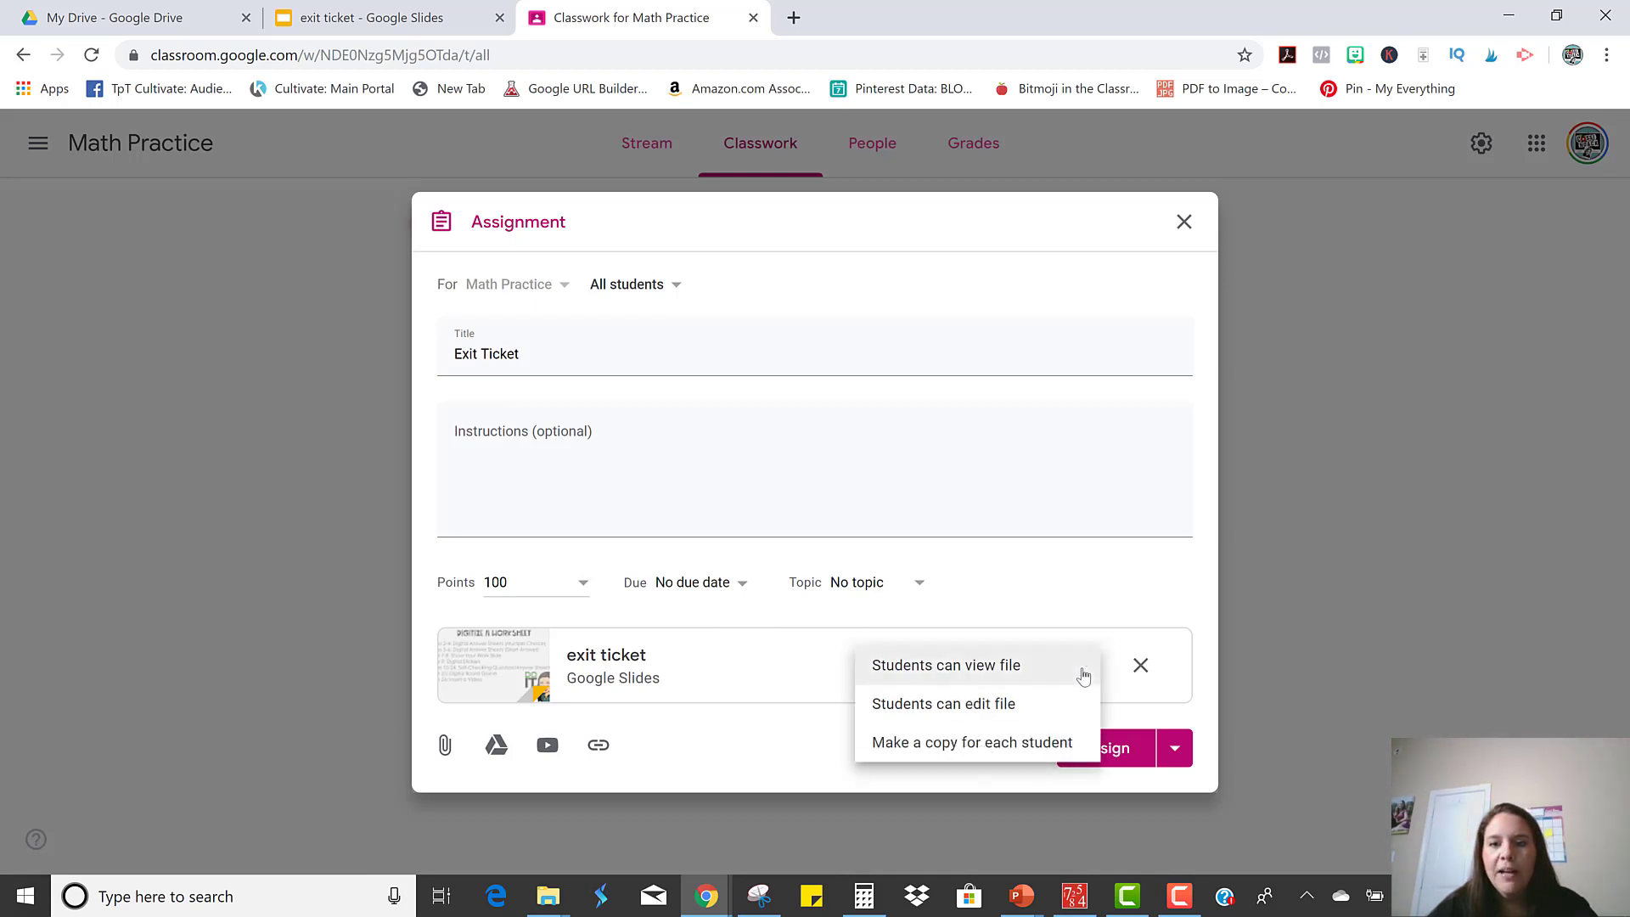
pyautogui.click(993, 750)
pyautogui.click(1132, 747)
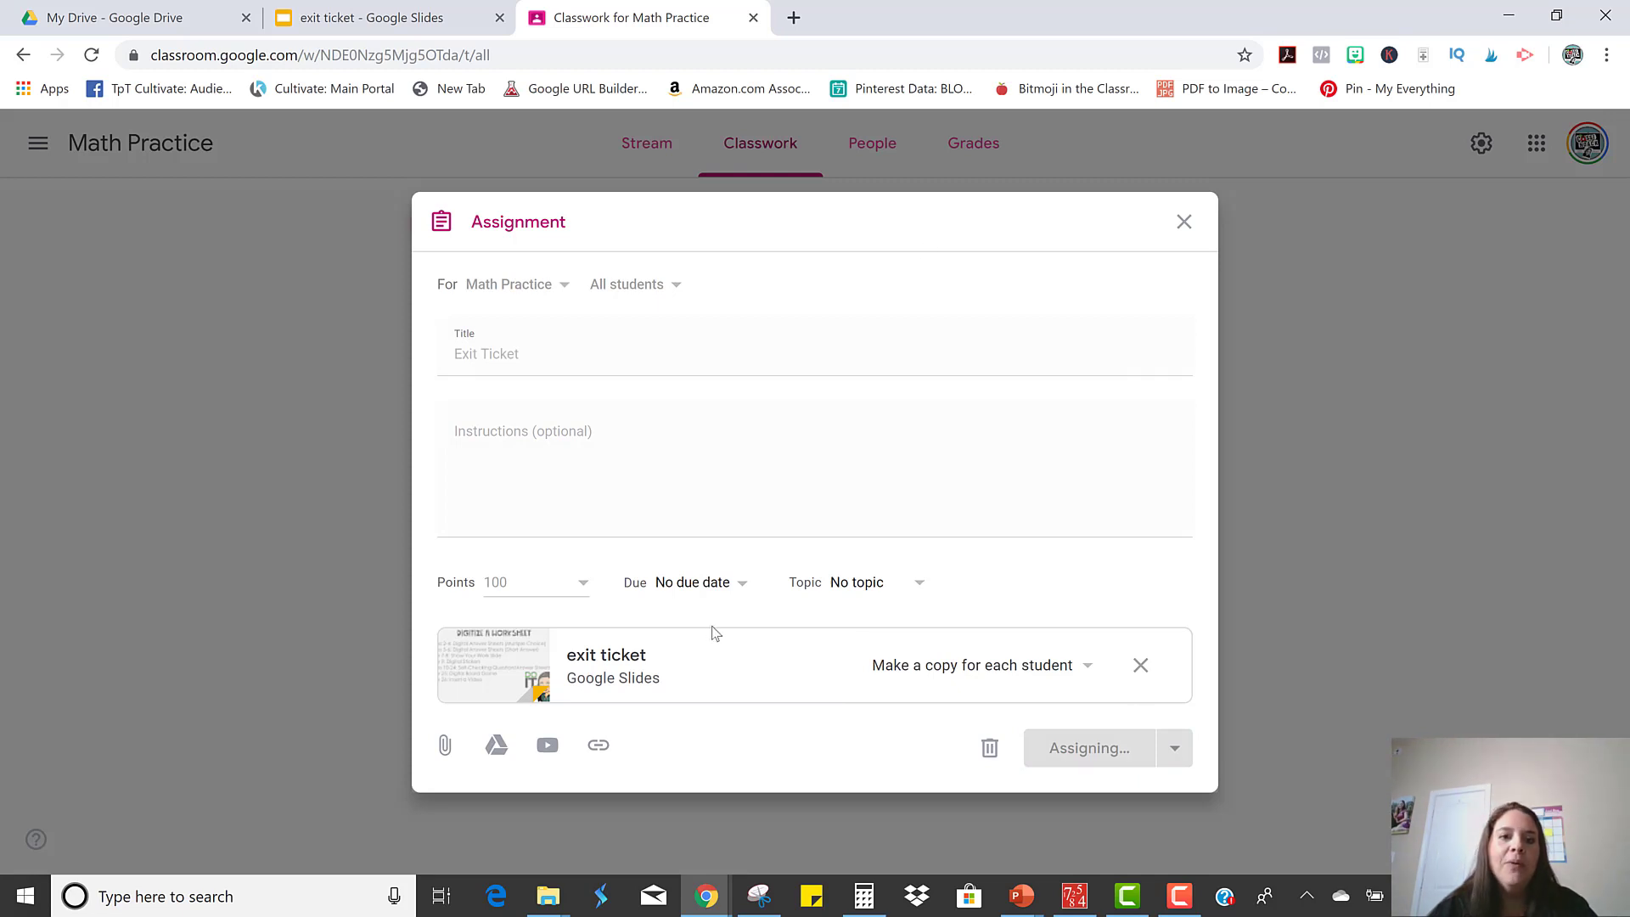
pyautogui.click(380, 23)
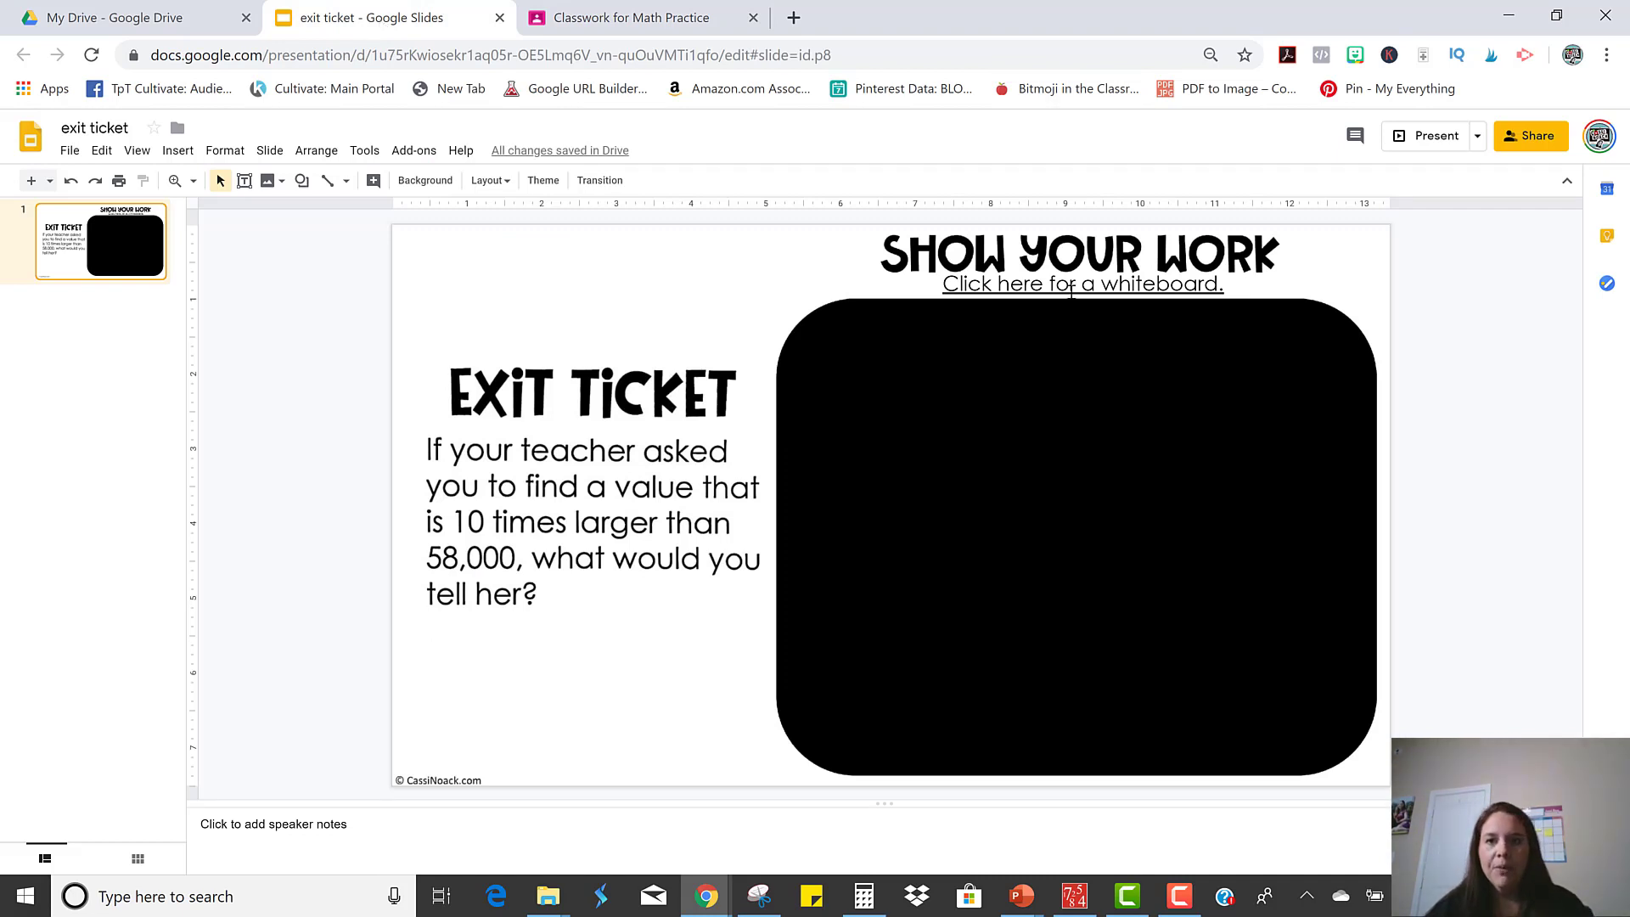
# Follow the slide's 'Click here for a whiteboard.' link to open AWW in a new tab
pyautogui.click(1071, 291)
pyautogui.click(1073, 316)
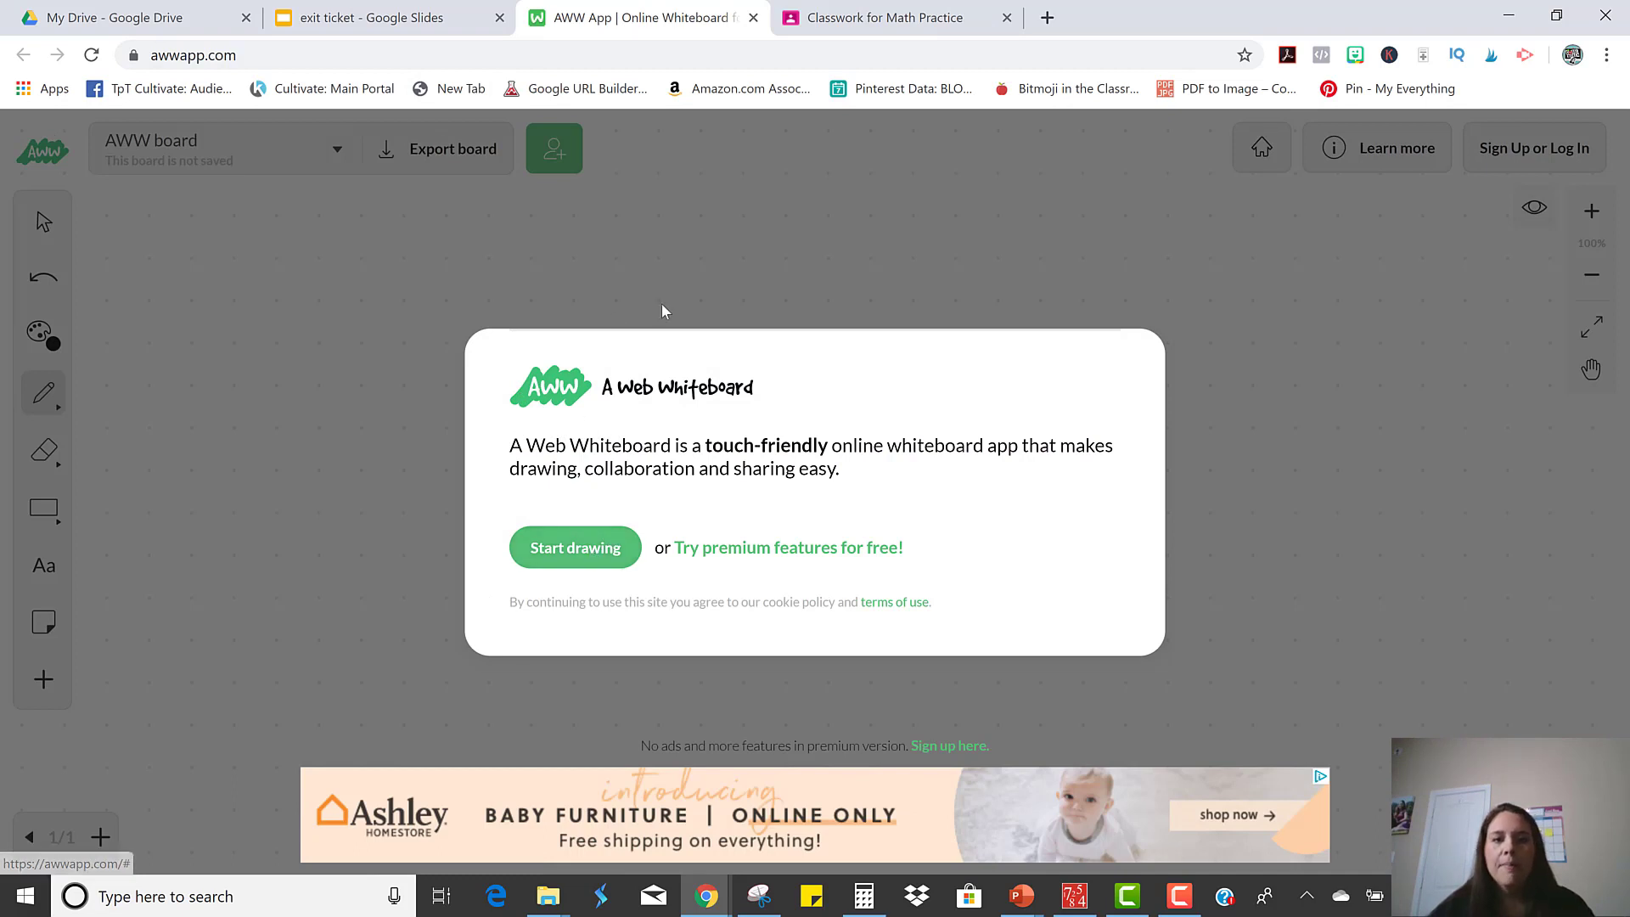
# Dismiss the AWW welcome message to start drawing on the whiteboard
pyautogui.click(587, 553)
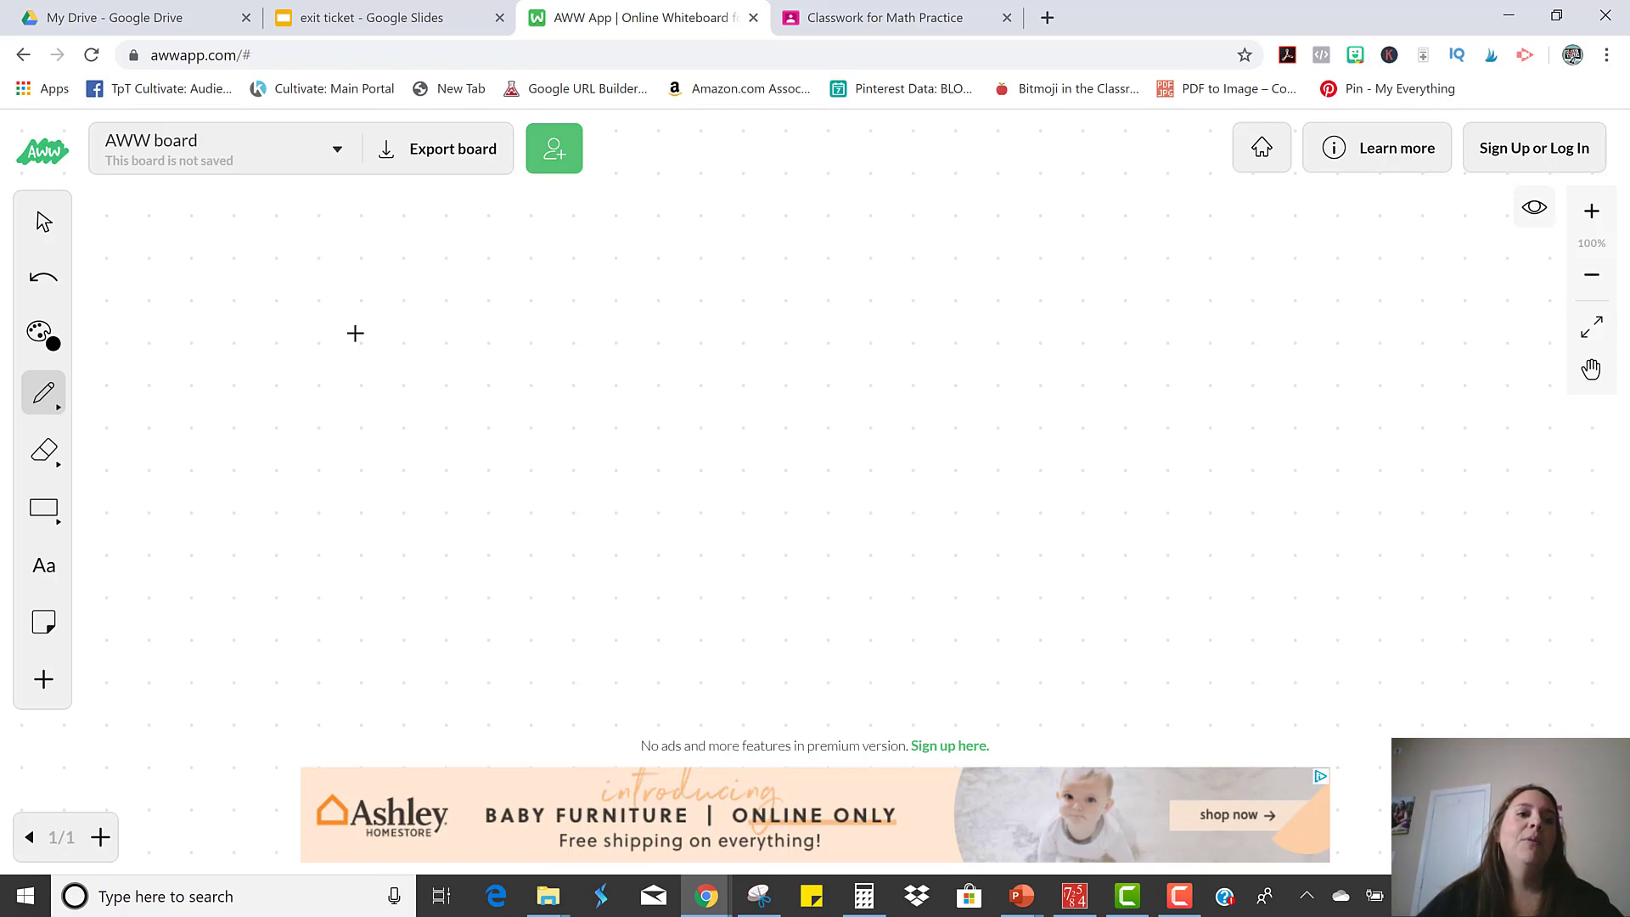
pyautogui.click(371, 17)
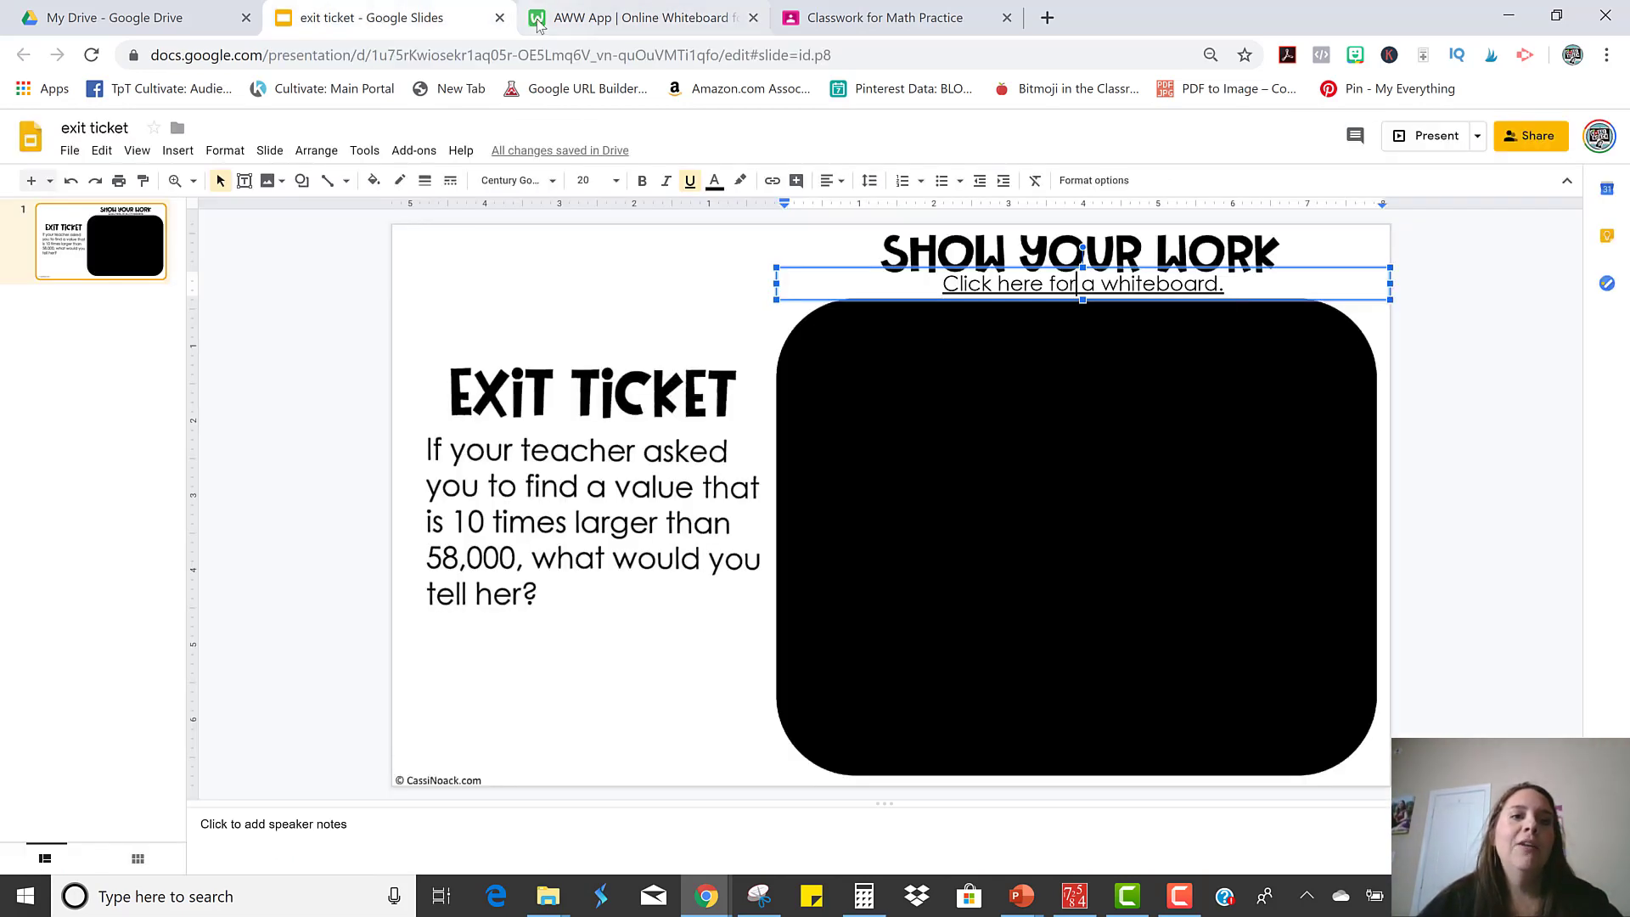
pyautogui.click(588, 6)
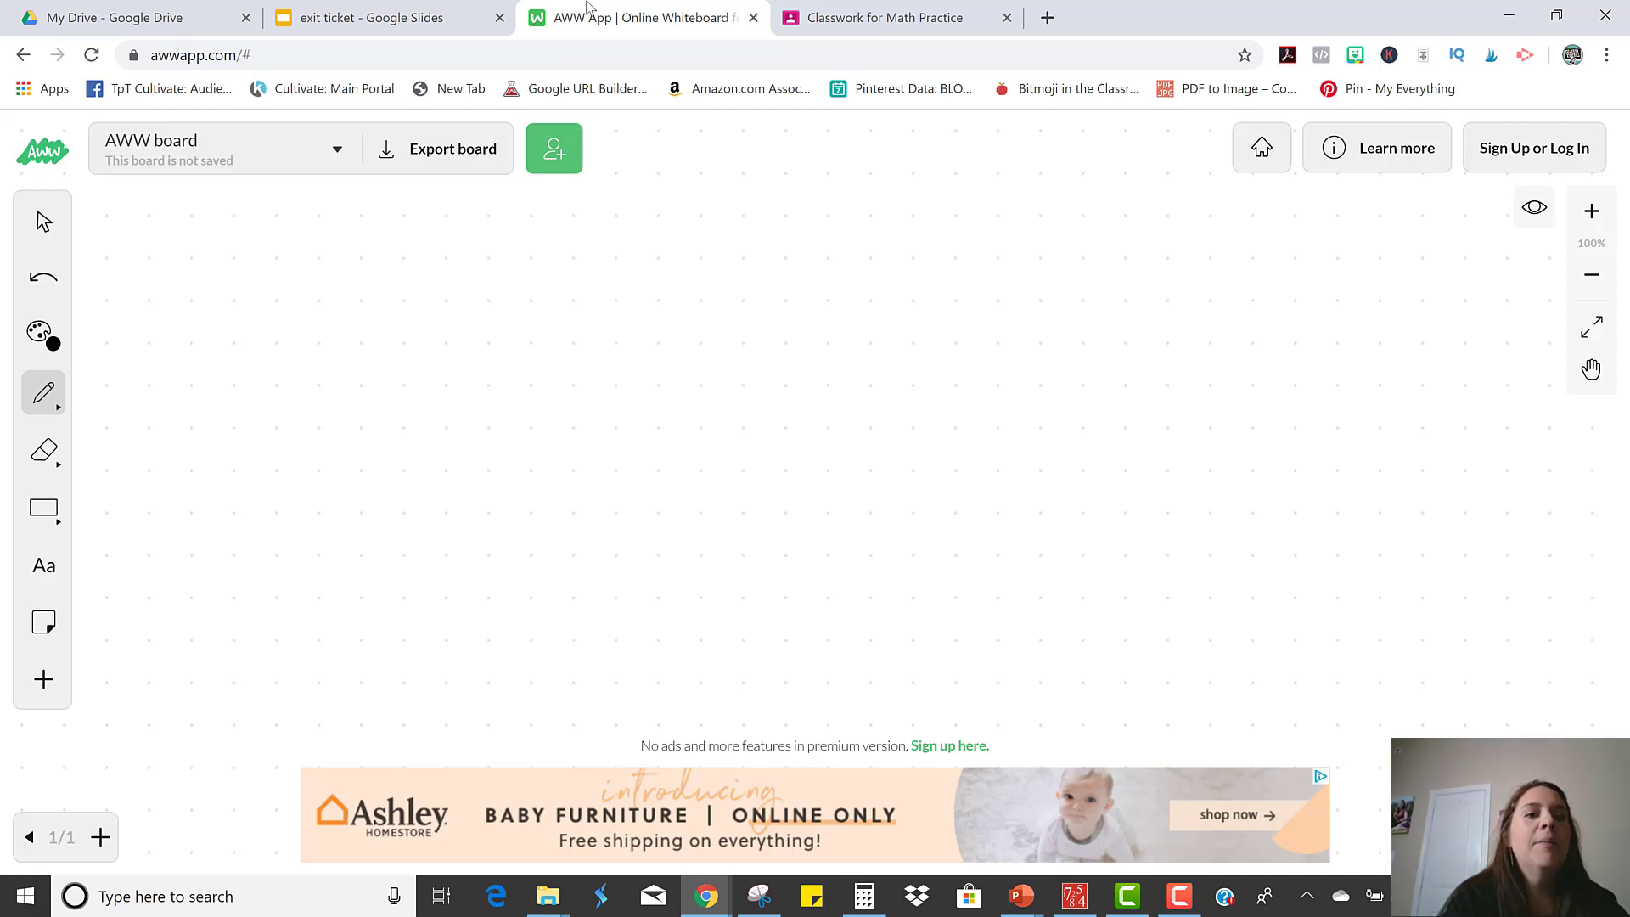
# Draw five vertical lines joined by a horizontal line across their tops
pyautogui.moveTo(523, 287); pyautogui.dragTo(522, 462)
pyautogui.moveTo(585, 297); pyautogui.dragTo(592, 435)
pyautogui.moveTo(654, 300); pyautogui.dragTo(656, 440)
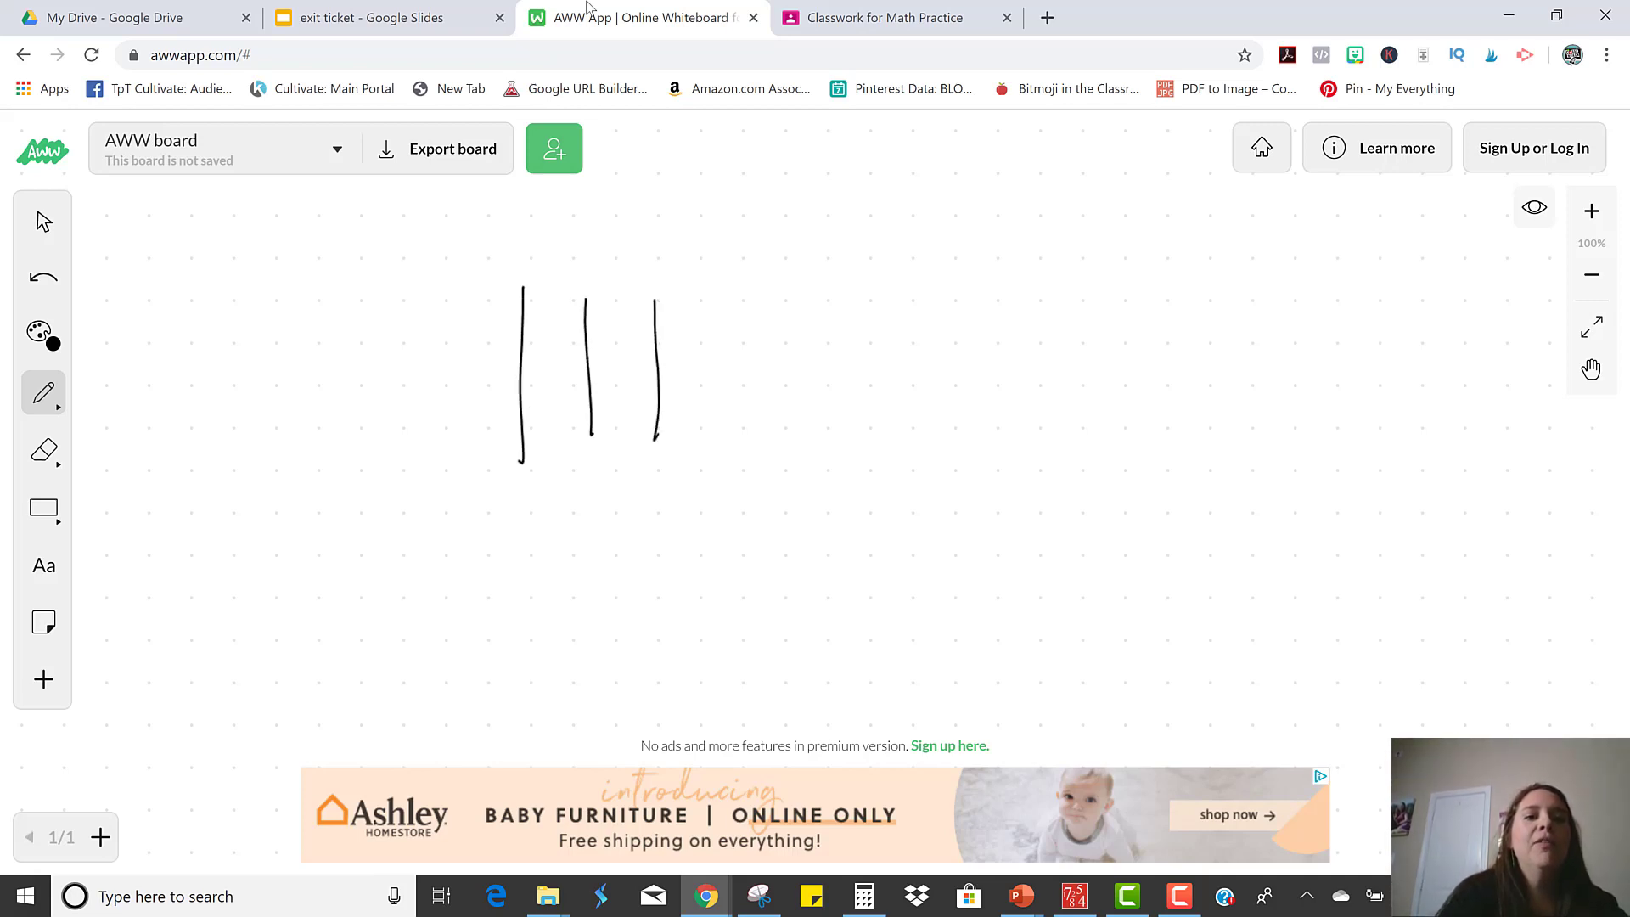
pyautogui.moveTo(717, 307); pyautogui.dragTo(724, 436)
pyautogui.moveTo(774, 305); pyautogui.dragTo(762, 427)
pyautogui.moveTo(506, 314); pyautogui.dragTo(832, 297)
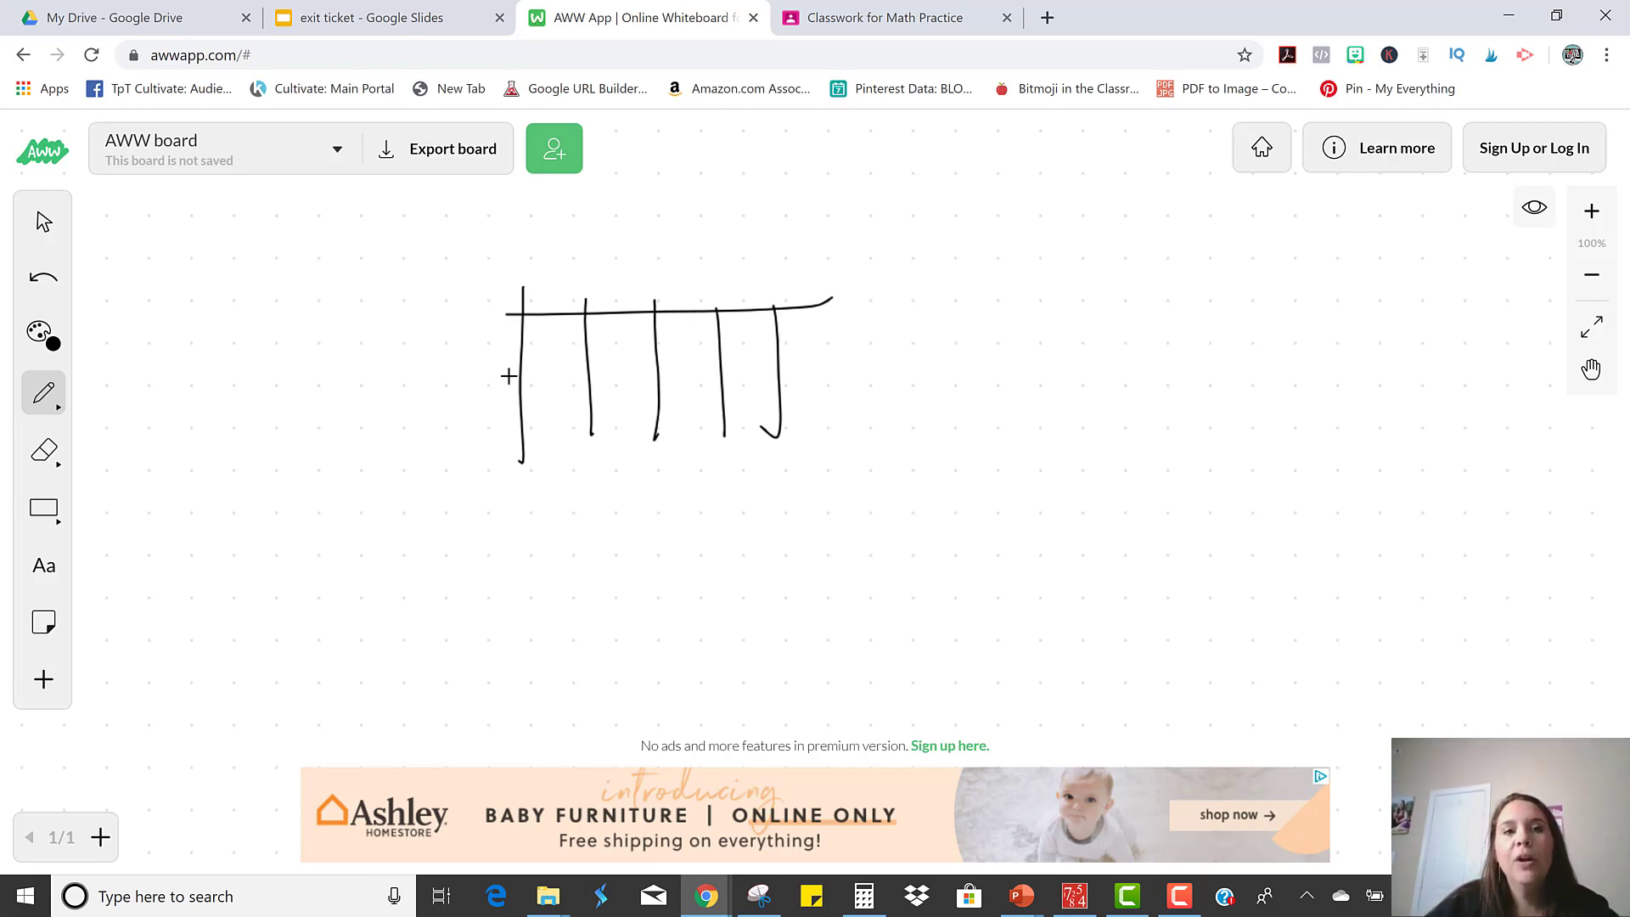
# Capture the whiteboard drawing area as a new snip in Snipping Tool
pyautogui.click(759, 895)
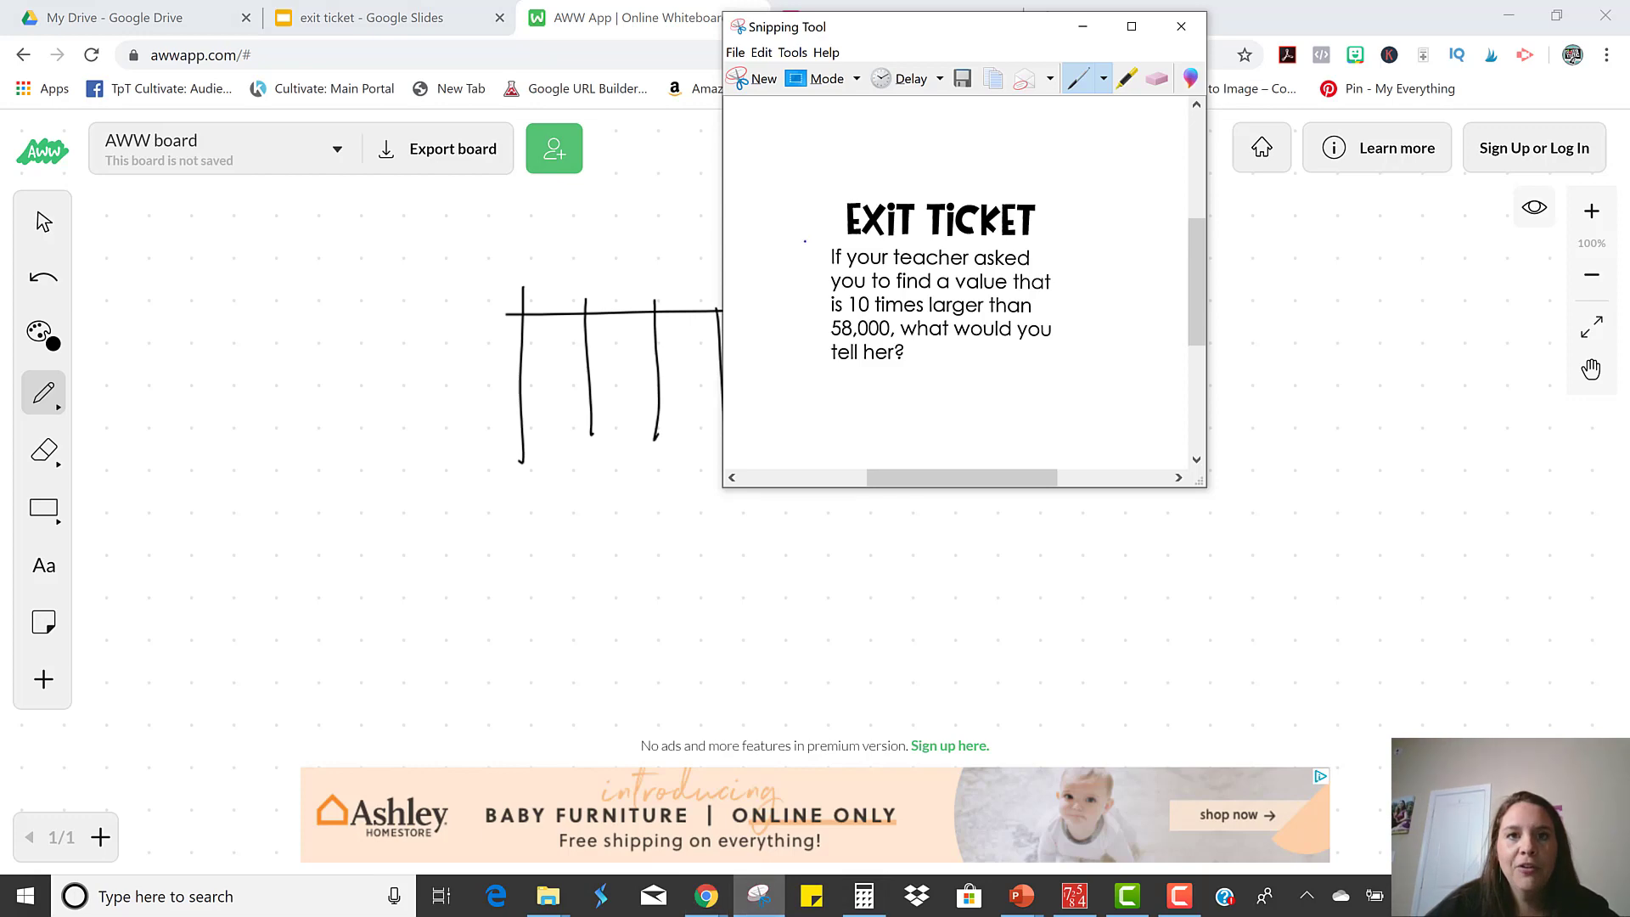
pyautogui.click(758, 77)
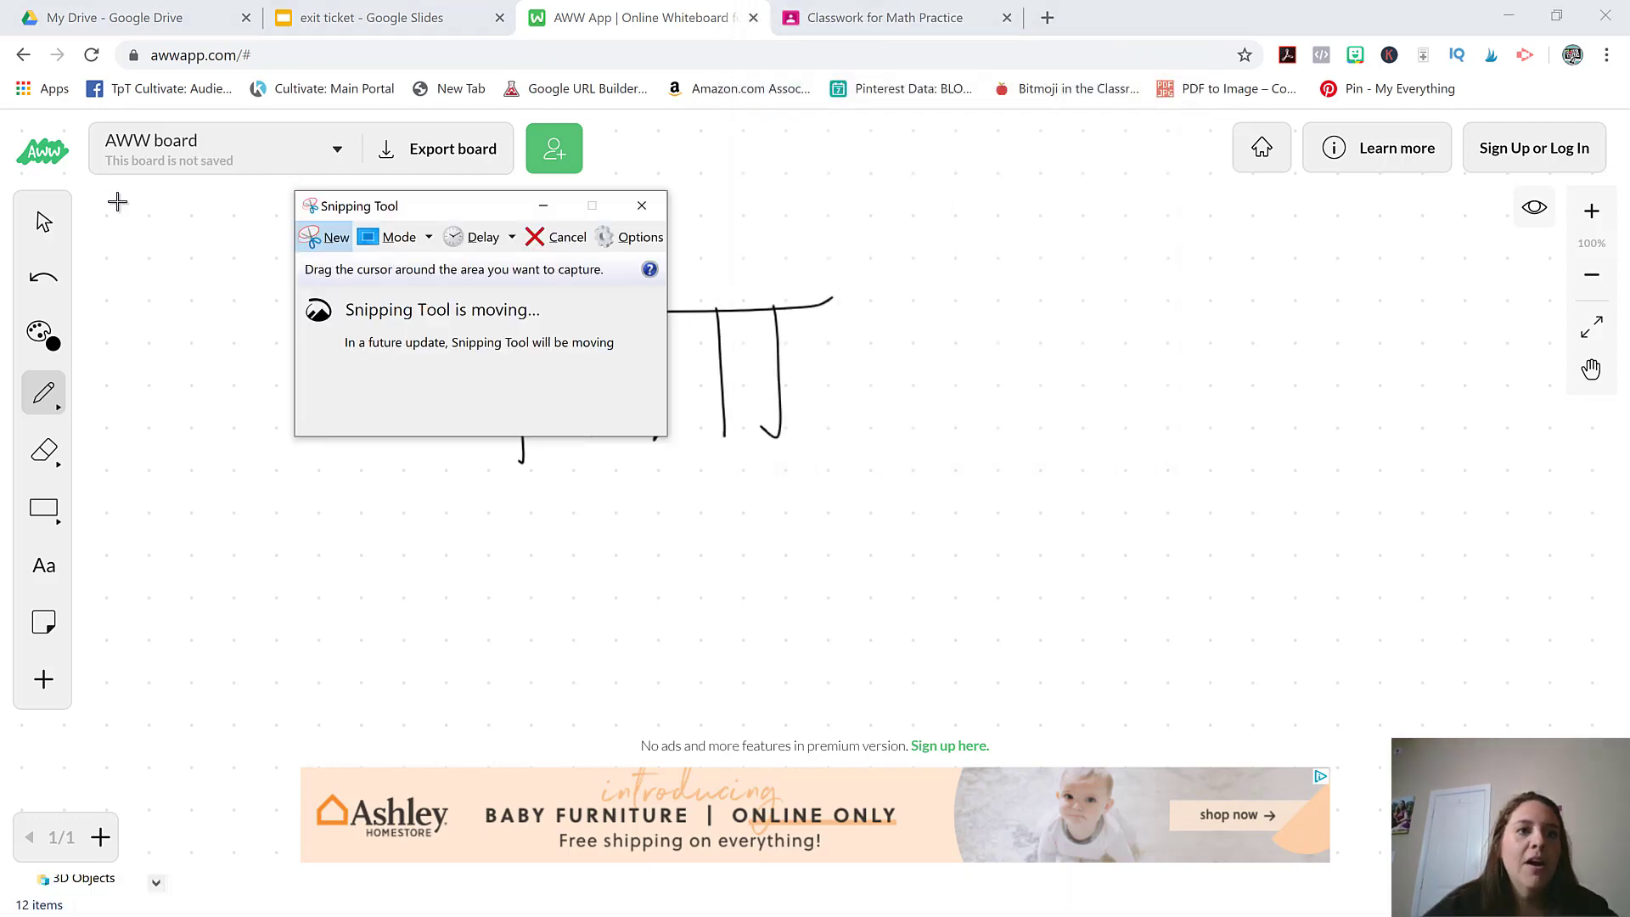
pyautogui.moveTo(115, 194); pyautogui.dragTo(1070, 664)
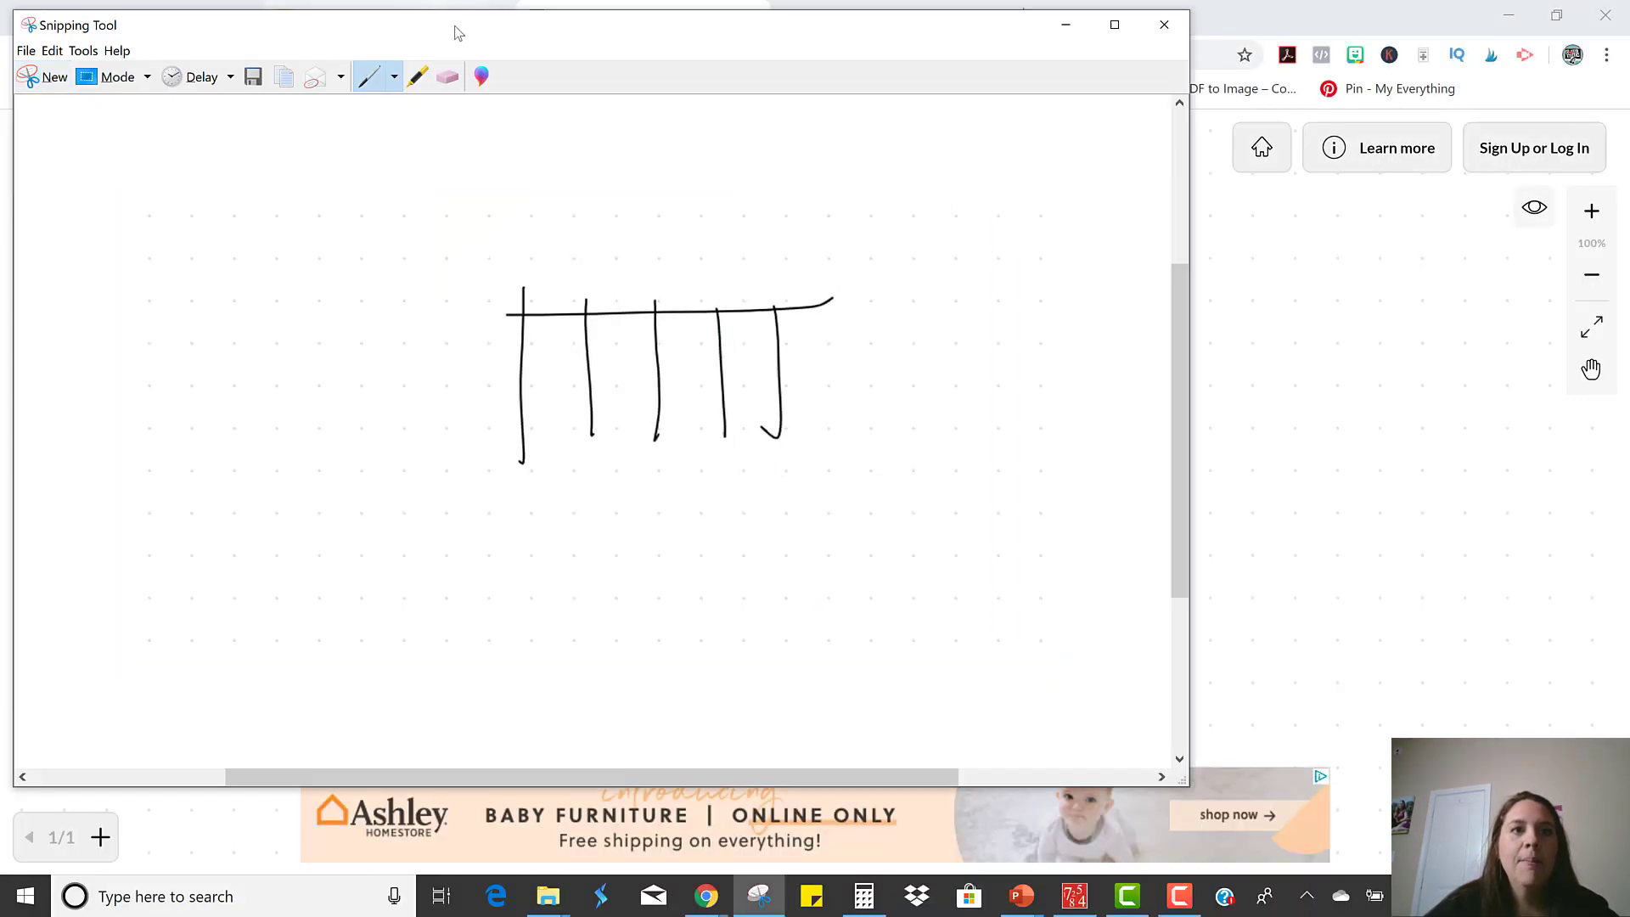
pyautogui.moveTo(458, 22)
pyautogui.mouseDown()
pyautogui.moveTo(535, 119)
pyautogui.moveTo(573, 139)
pyautogui.mouseUp()
# Close the snip without saving and return to the exit ticket slide in Slides
pyautogui.click(1268, 129)
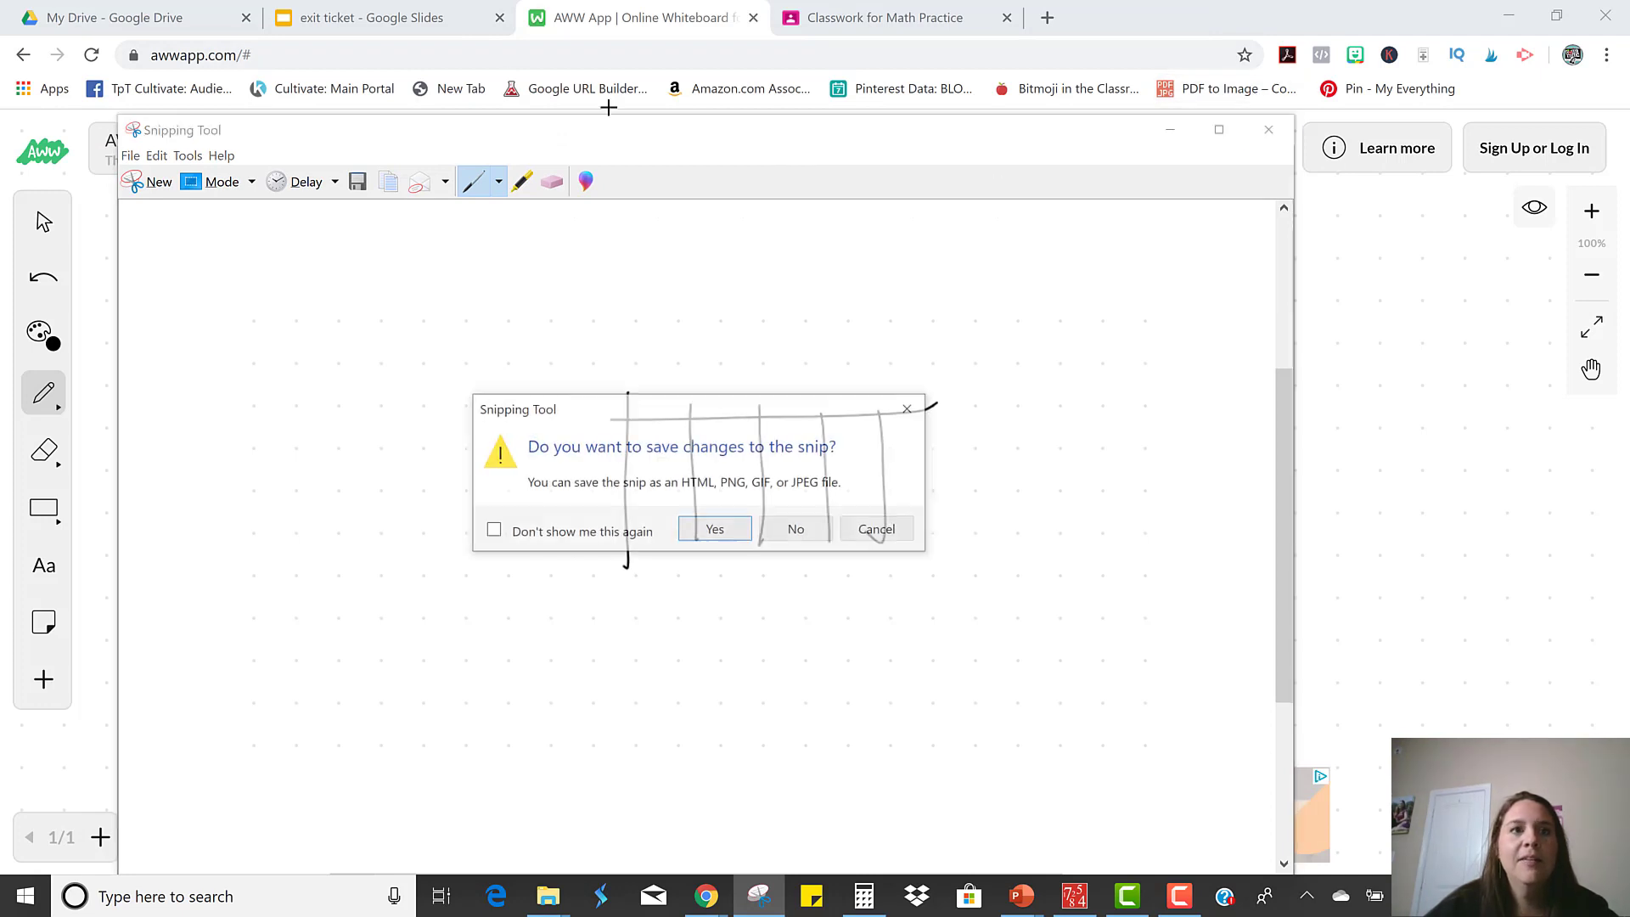
pyautogui.press('n')
pyautogui.click(429, 21)
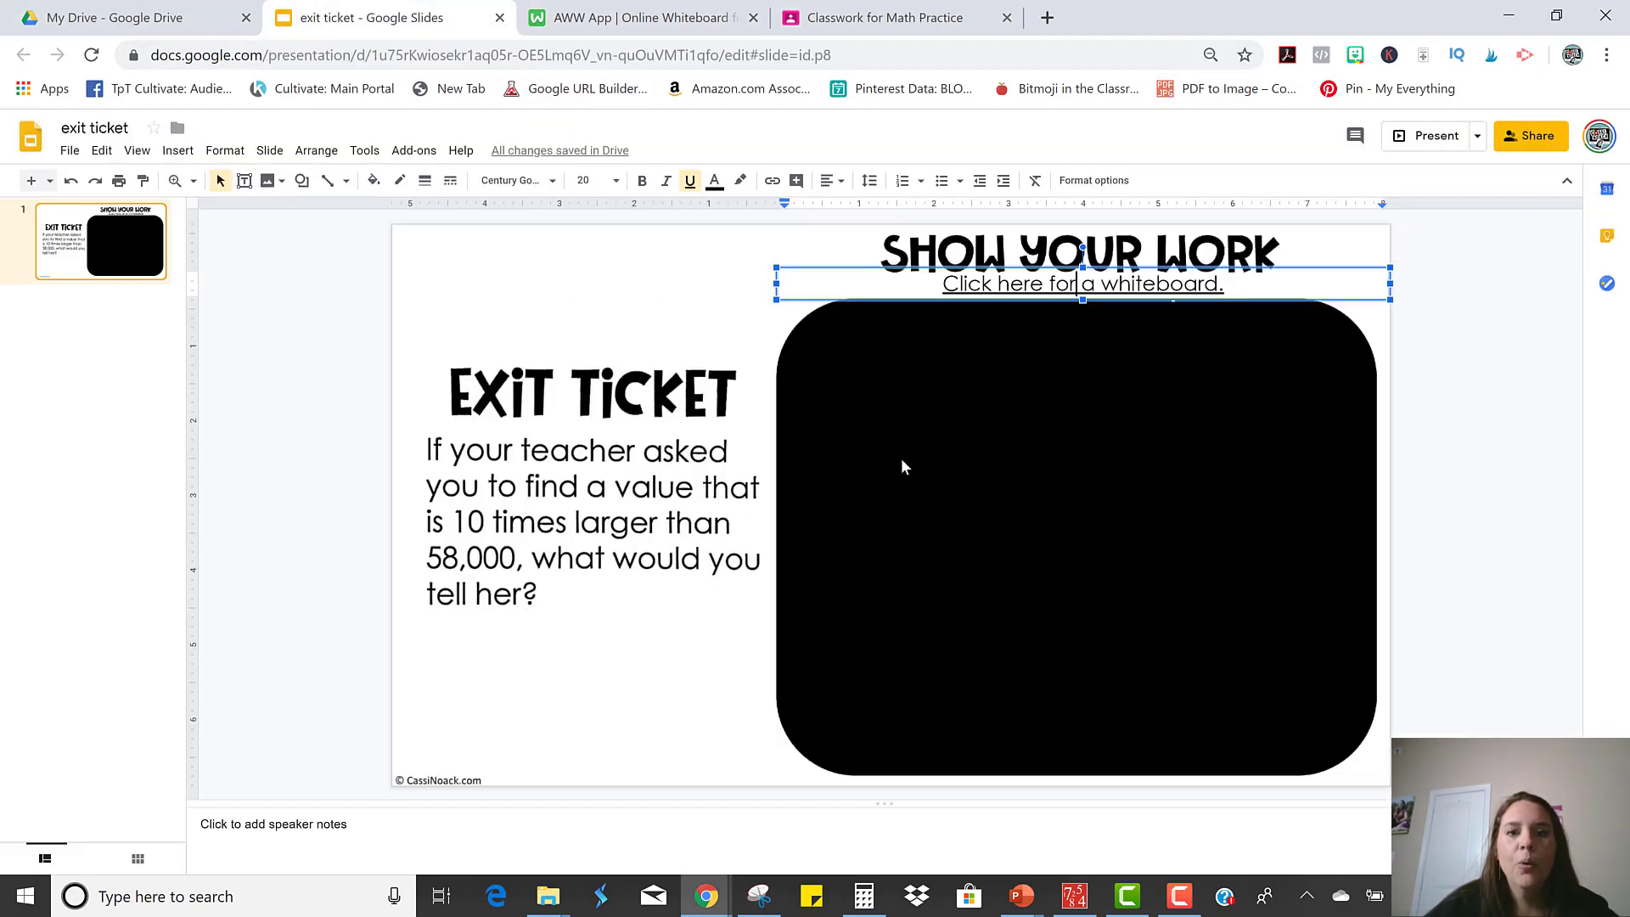
# Paste the whiteboard snip onto the slide, shrinking and placing it inside the black work box
pyautogui.click(1414, 431)
pyautogui.hotkey('ctrl', 'v')
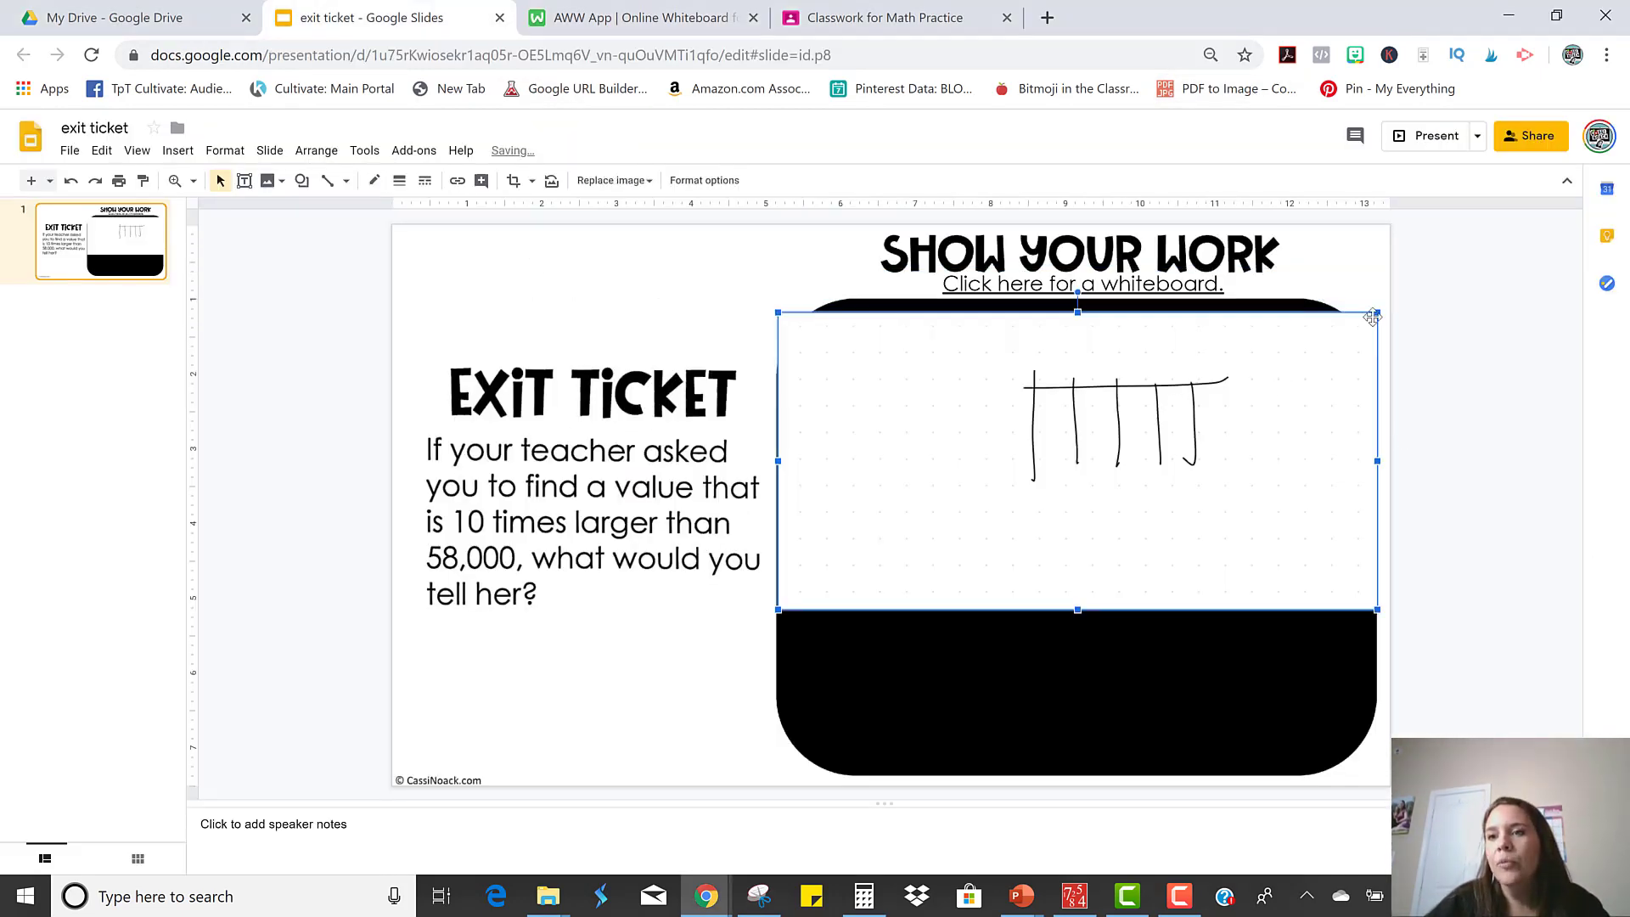
pyautogui.moveTo(1375, 312); pyautogui.dragTo(1302, 353)
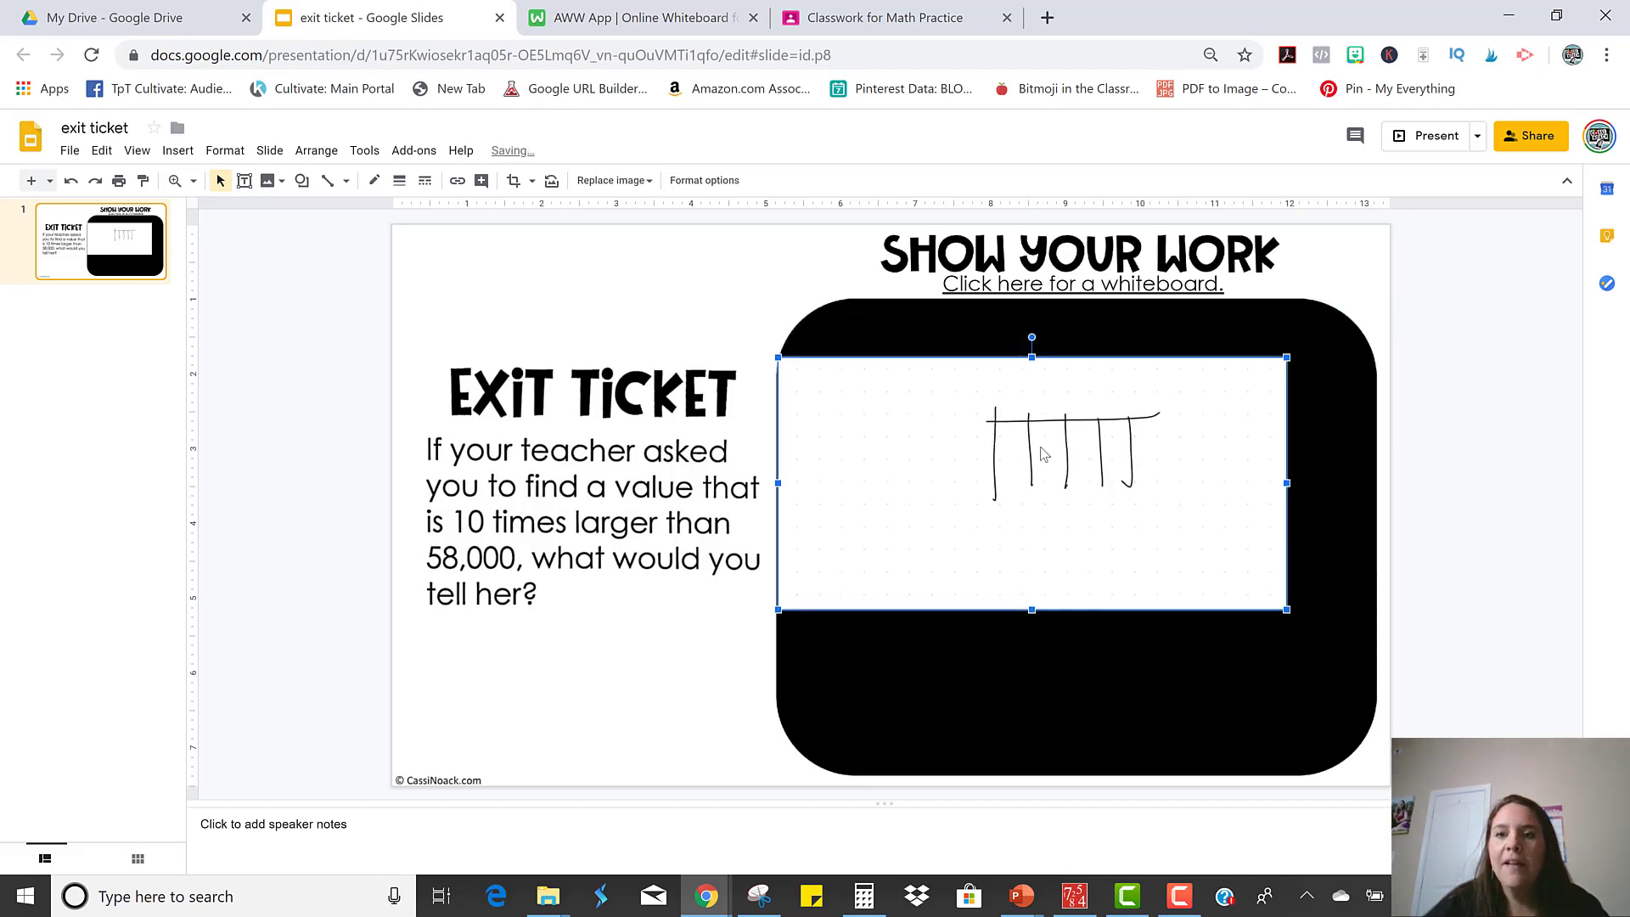
pyautogui.moveTo(1231, 424); pyautogui.dragTo(1267, 445)
pyautogui.click(1467, 439)
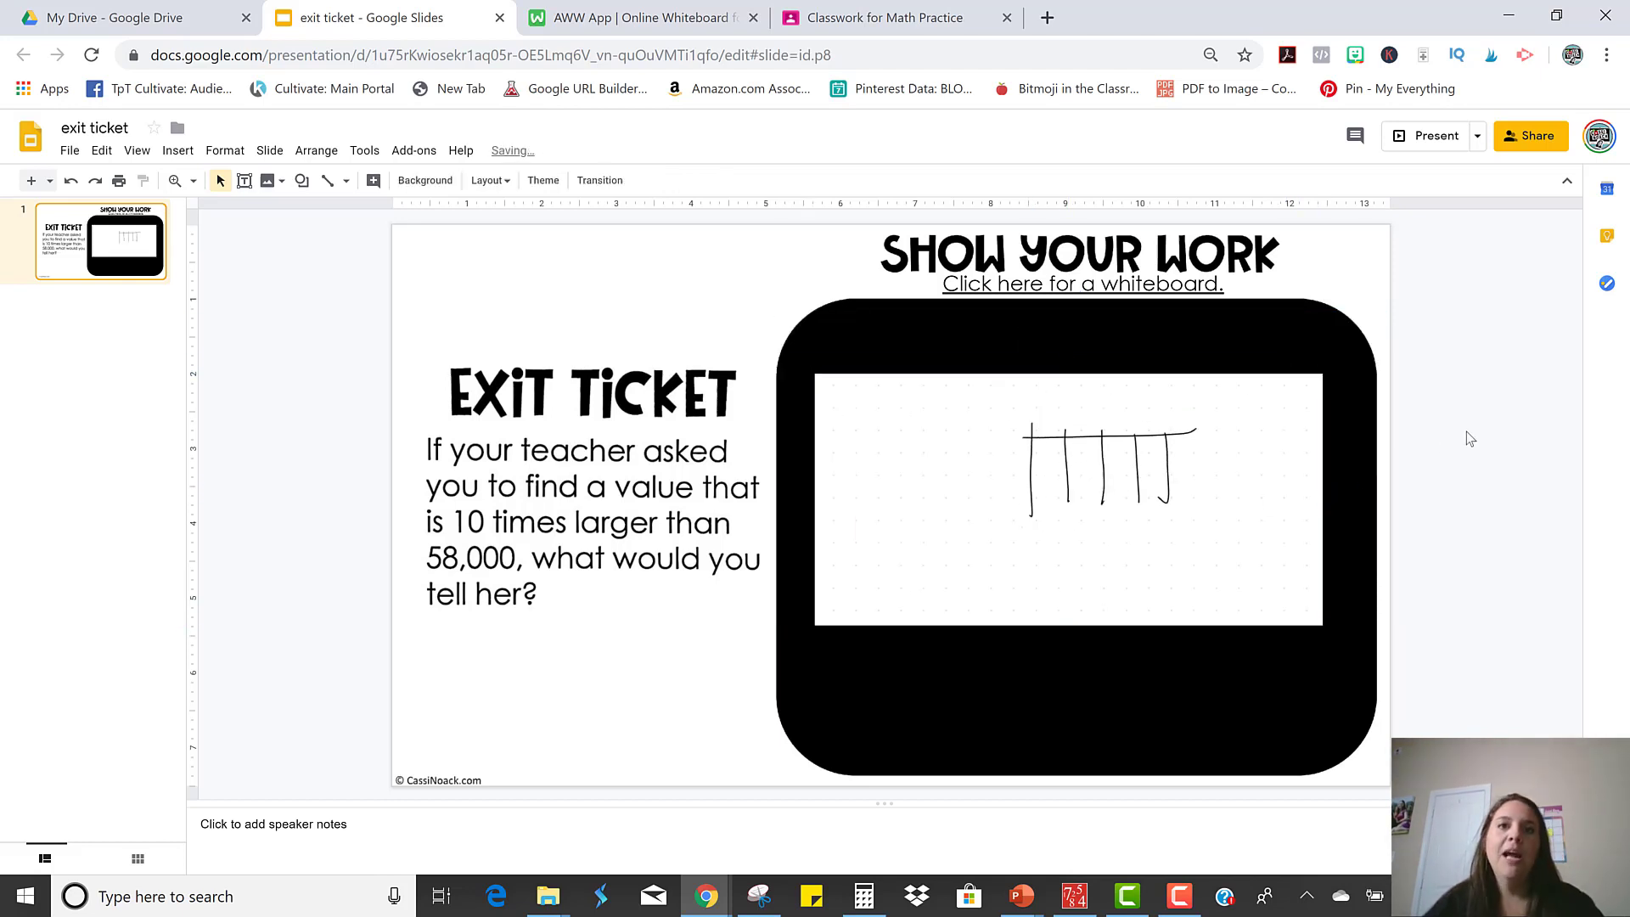